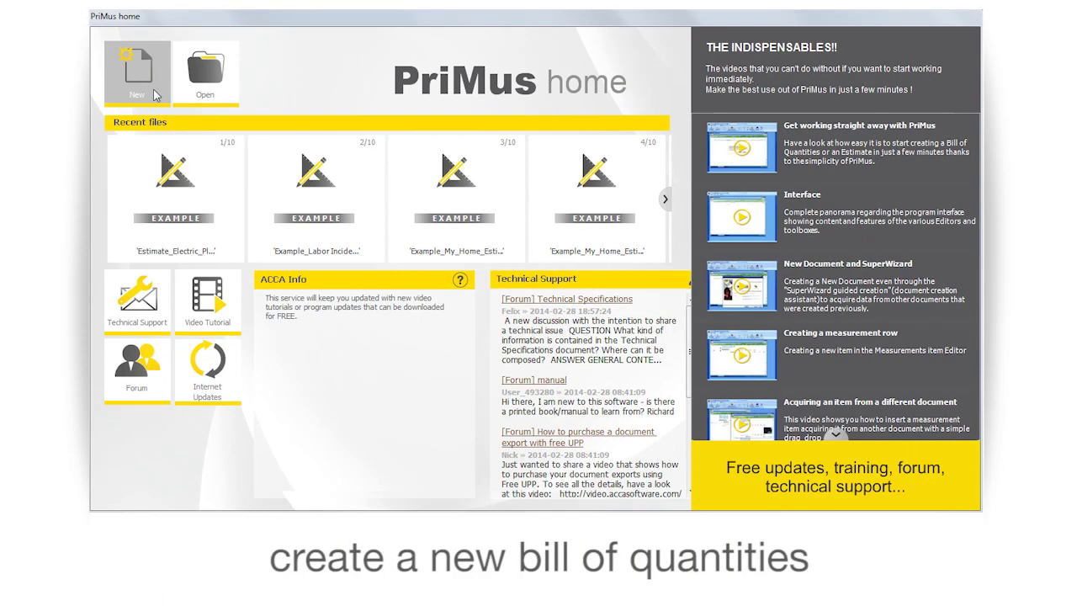
# Step: Create a blank Project document with default settings and insert a measurement item that uses a new price list item
pyautogui.click(162, 95)
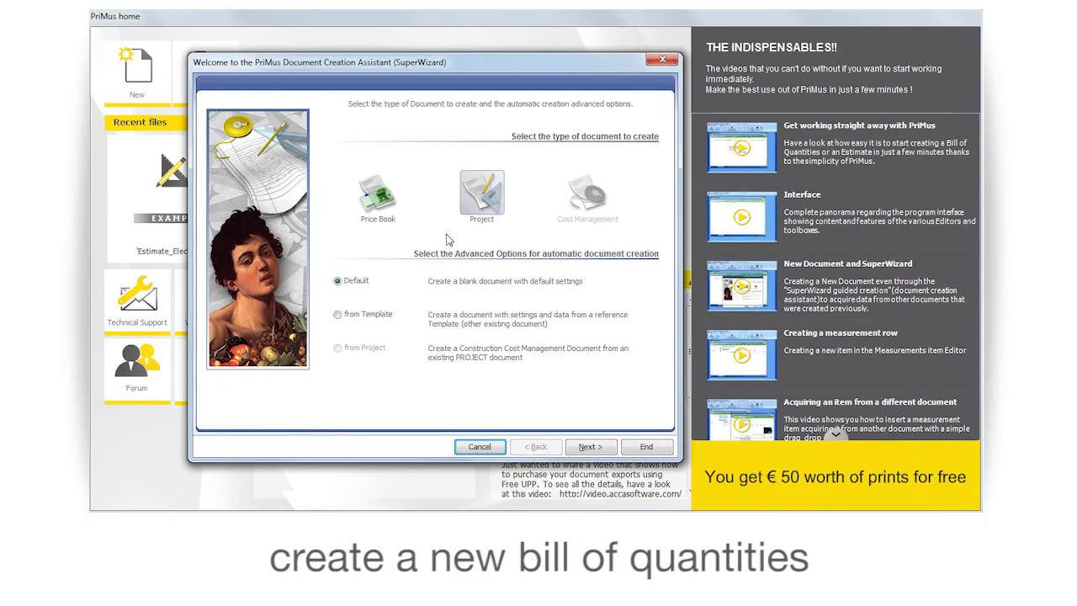
pyautogui.click(645, 446)
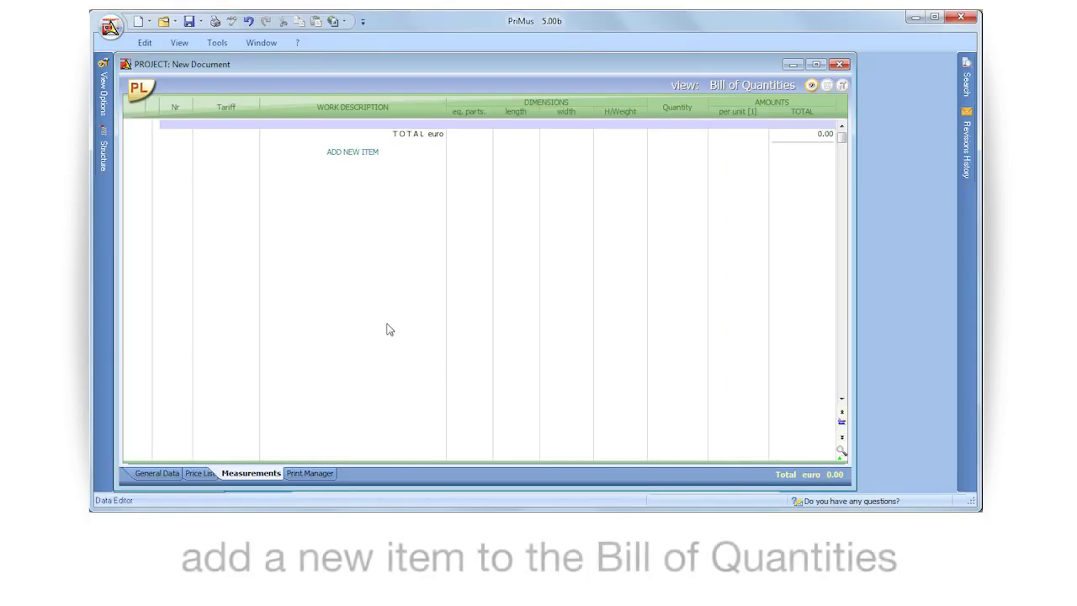
pyautogui.click(301, 204)
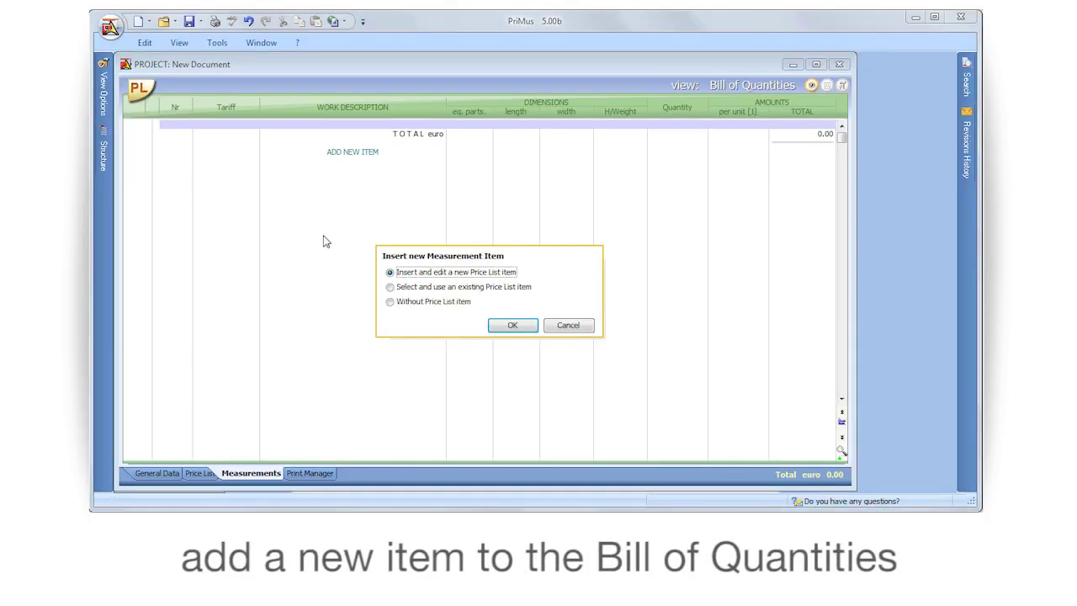
pyautogui.click(513, 326)
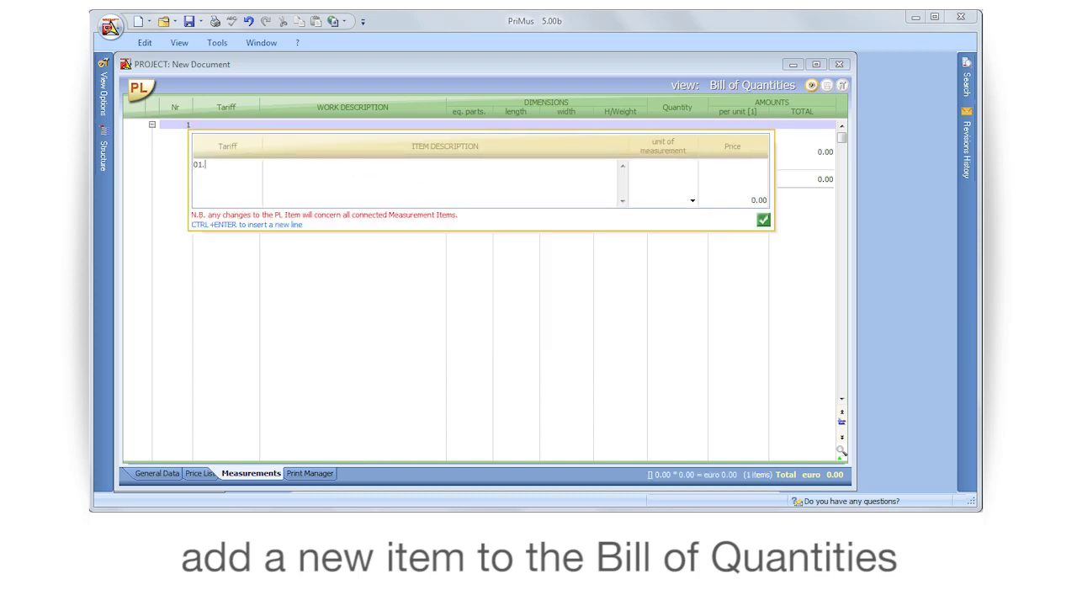
# Step: Define the price list item as tariff 01.001a, reinforced cement concrete for foundation, unit m3, price 12.54, and accept the default categories
pyautogui.write('Reinforced cement concrete for foundation, using 30mm machine crushed stone with nominal permissable load=250kg/sq.cm, including watering, curing and mechanical vibration to be done to satisfaction, but excluding the cost of steel reinforcement.')
pyautogui.write('m3')
pyautogui.press('Return')
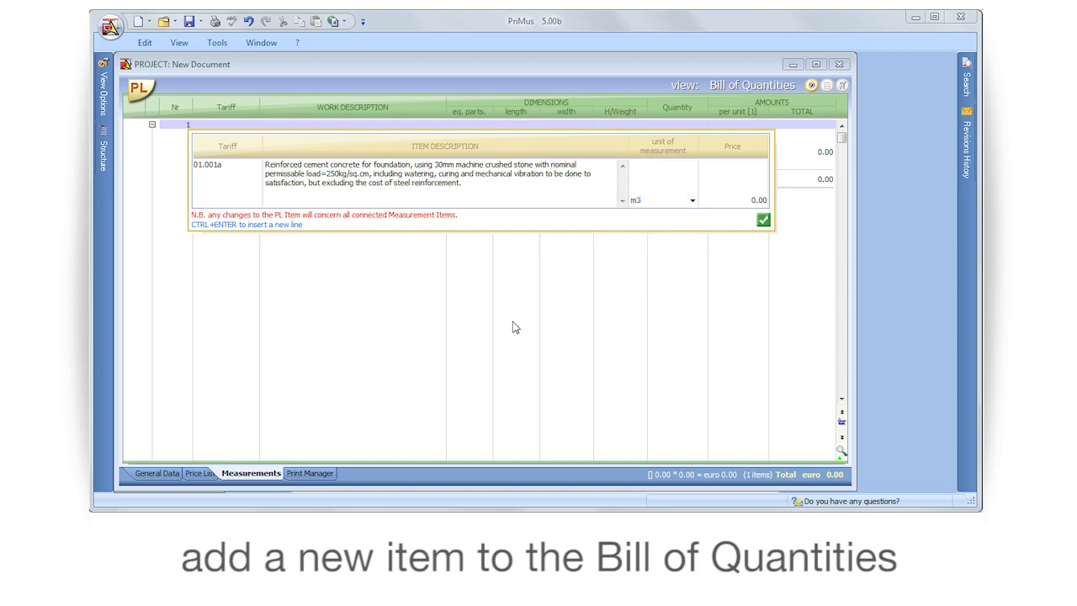
pyautogui.press('Tab')
pyautogui.write('12')
pyautogui.click(763, 219)
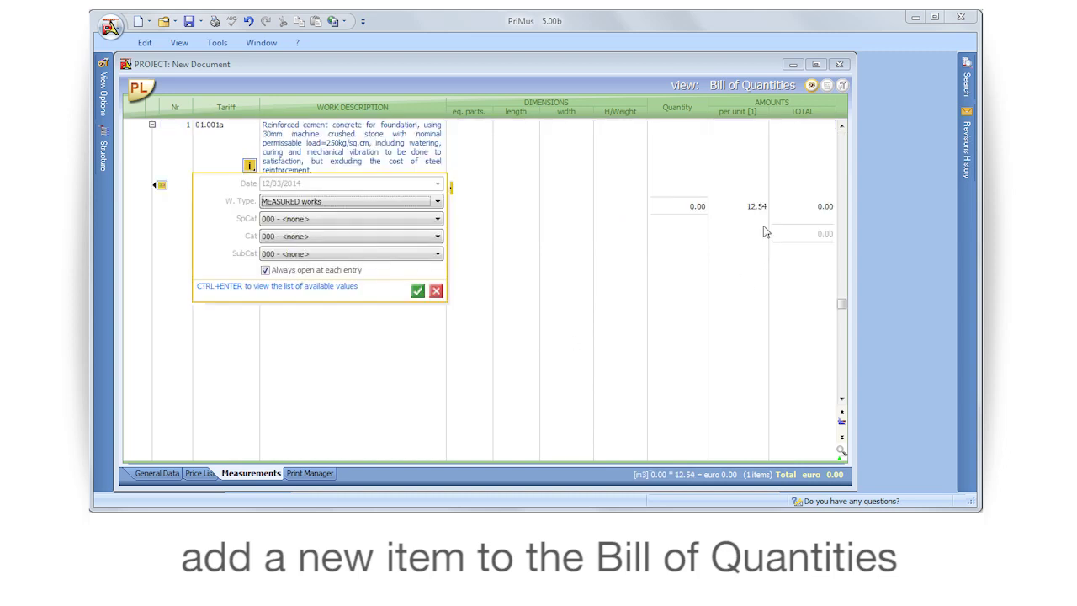
pyautogui.click(417, 290)
# Step: Enter a measurement row "NORTH side" with 3 equal parts, length 6, width 5 and height 0.8
pyautogui.write('NO')
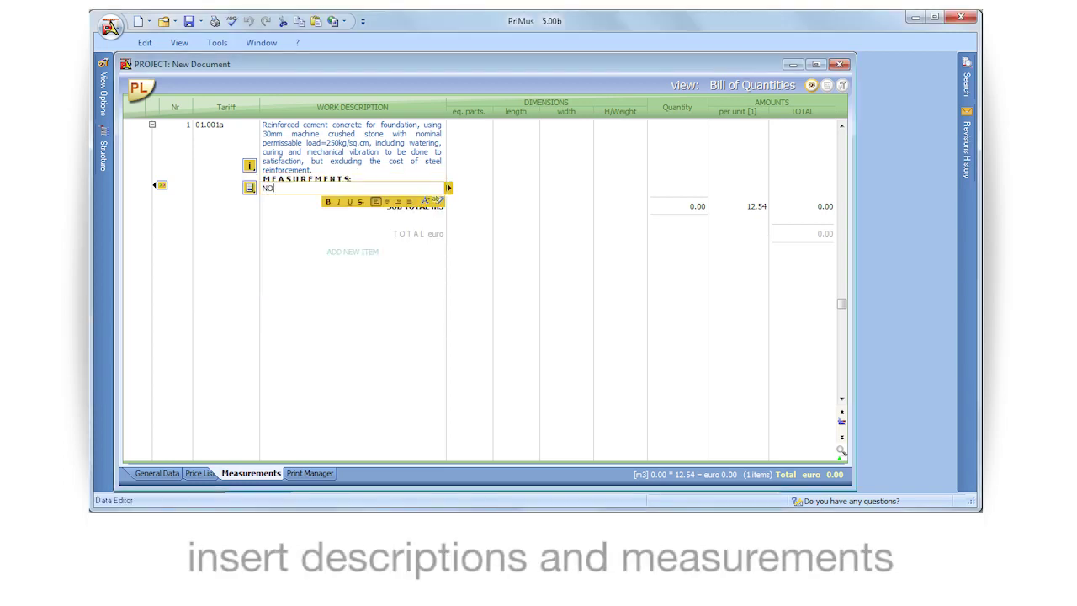
pyautogui.write('RTH side')
pyautogui.press('Tab')
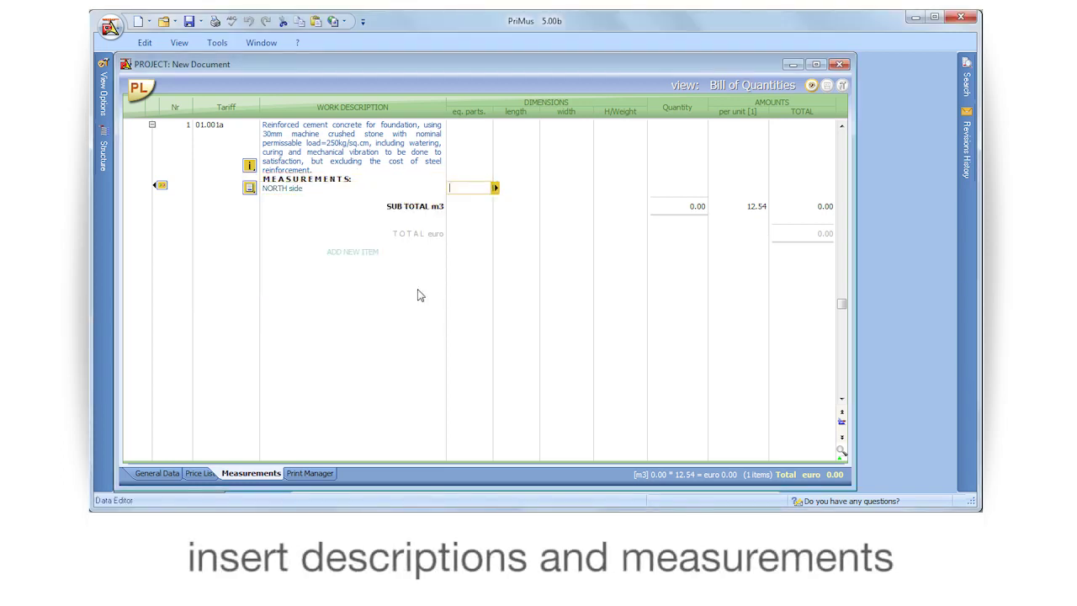
pyautogui.write('3')
pyautogui.press('Tab')
pyautogui.write('6')
pyautogui.press('Tab')
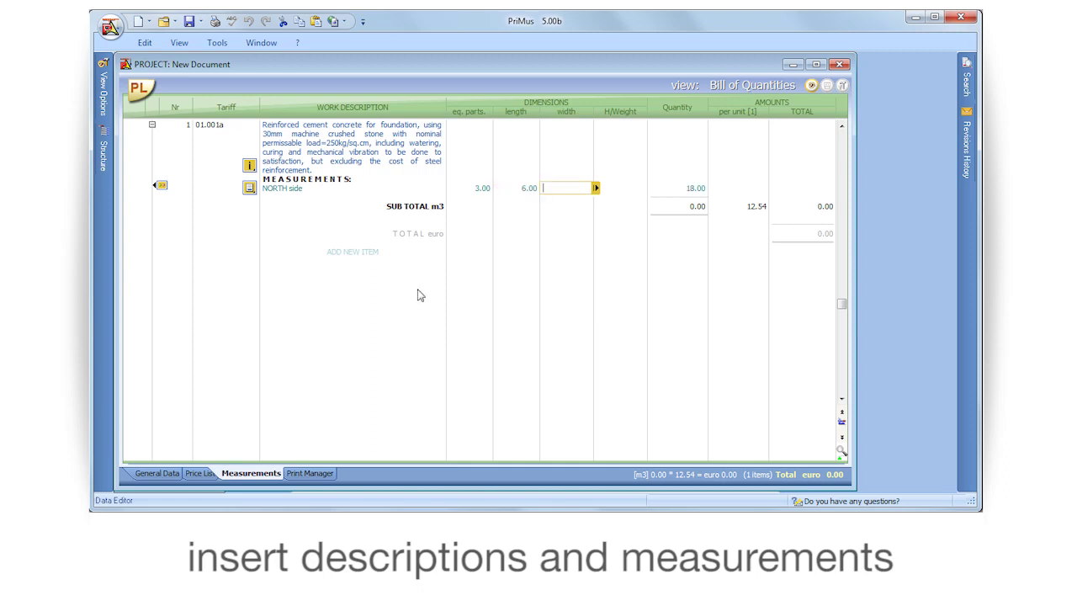
pyautogui.write('5')
pyautogui.press('Tab')
pyautogui.write('.8')
pyautogui.press('Tab')
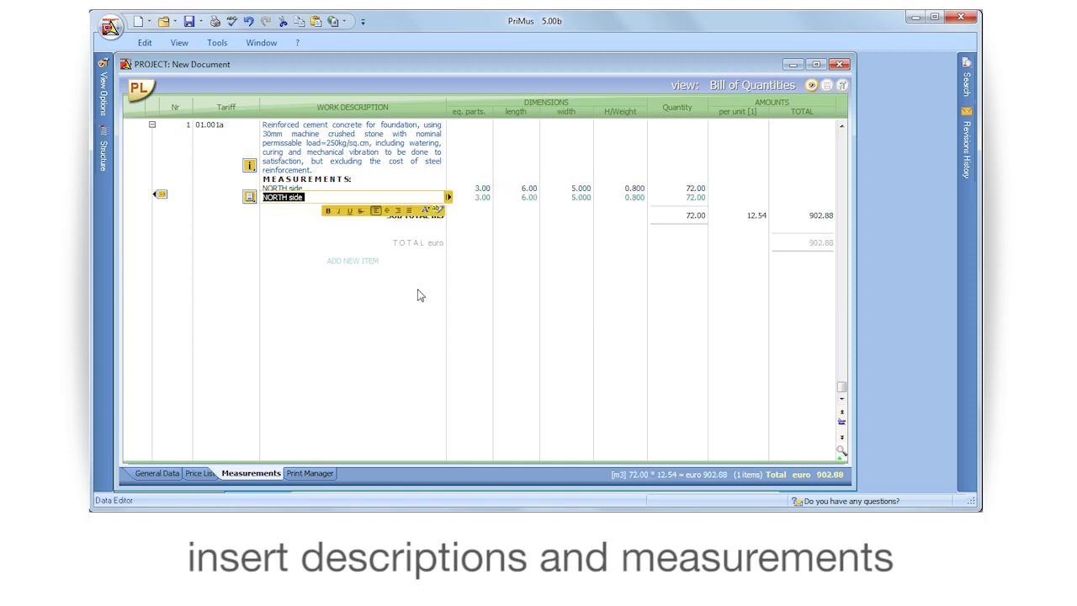
# Step: Add a second row under NORTH side without description or equal parts, with length 4, width 5 and height 0.5
pyautogui.press('Tab')
pyautogui.press('Tab')
pyautogui.write('4')
pyautogui.press('Tab')
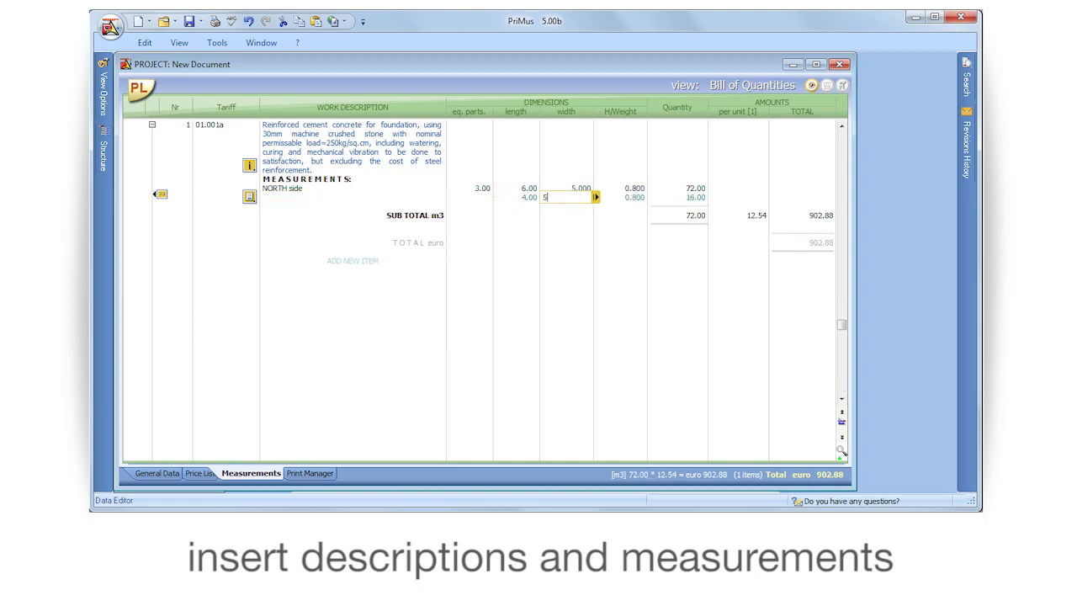
pyautogui.press('Tab')
pyautogui.write('.5')
pyautogui.press('Tab')
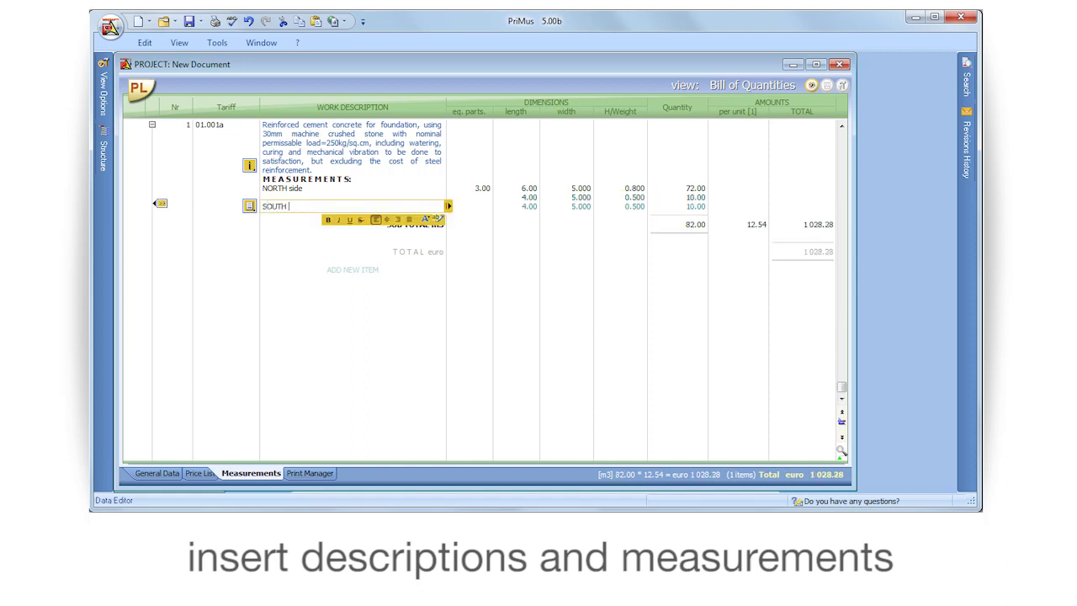
# Step: Enter a measurement row "SOUTH side" with 2 equal parts, length 6, width 5 and height 0.2
pyautogui.press('Tab')
pyautogui.write('2')
pyautogui.press('Tab')
pyautogui.write('6')
pyautogui.press('Tab')
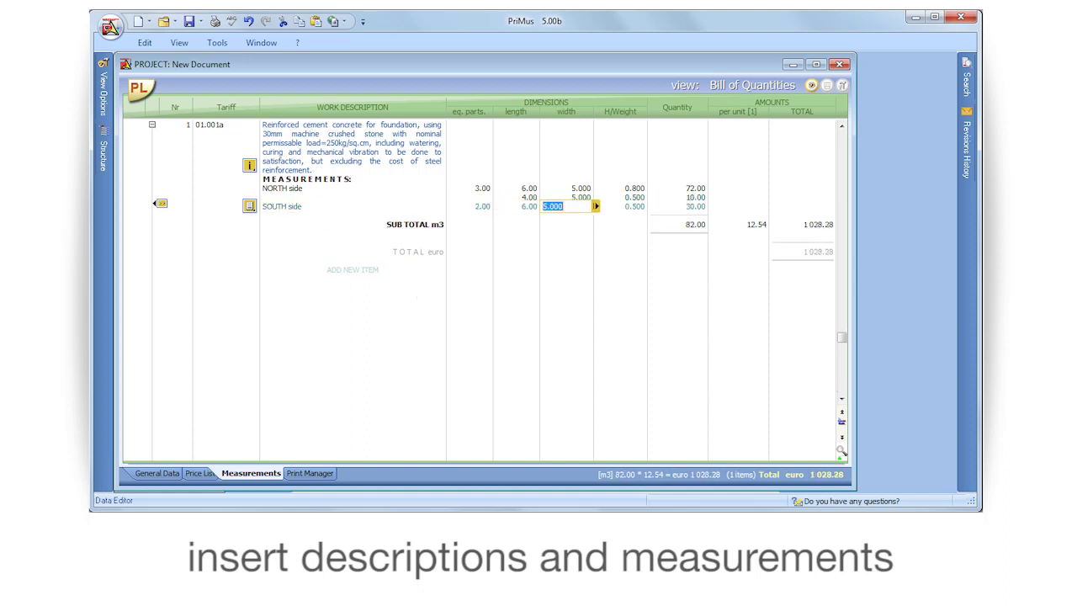
pyautogui.press('Tab')
pyautogui.write('.2')
pyautogui.press('Tab')
# Step: Add a row under SOUTH side without description or equal parts, with length 4, width 5 and height 0.2
pyautogui.press('Tab')
pyautogui.press('Tab')
pyautogui.write('4')
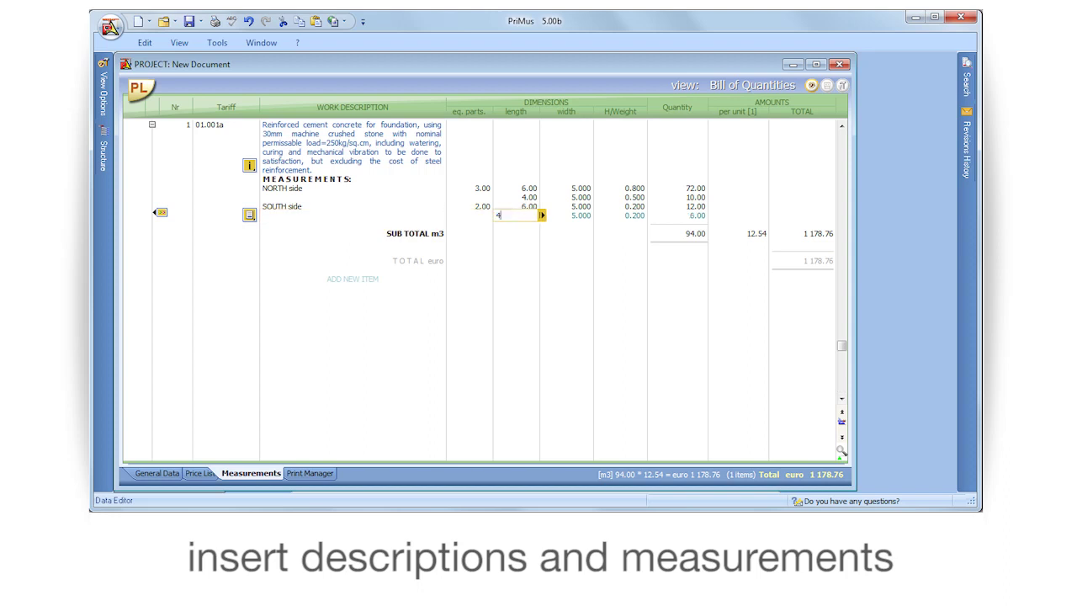
pyautogui.press('Tab')
pyautogui.press('Tab')
pyautogui.press('Tab')
# Step: Add another row under SOUTH side with length 3, width 6 and height 0.8
pyautogui.press('Tab')
pyautogui.press('Tab')
pyautogui.write('3')
pyautogui.press('Tab')
pyautogui.write('6')
pyautogui.press('Tab')
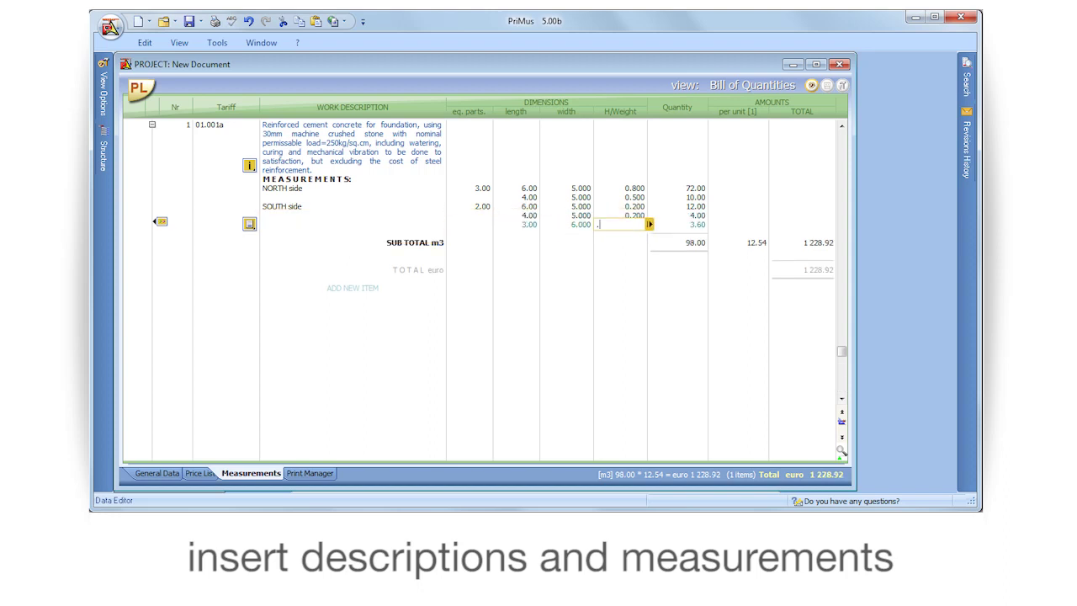
pyautogui.write('.8')
pyautogui.press('Tab')
# Step: Insert a partial subtotal above the SOUTH side row and make the second NORTH side row negative
pyautogui.press('Tab')
pyautogui.press('Tab')
pyautogui.press('Up')
pyautogui.press('Up')
pyautogui.press('Up')
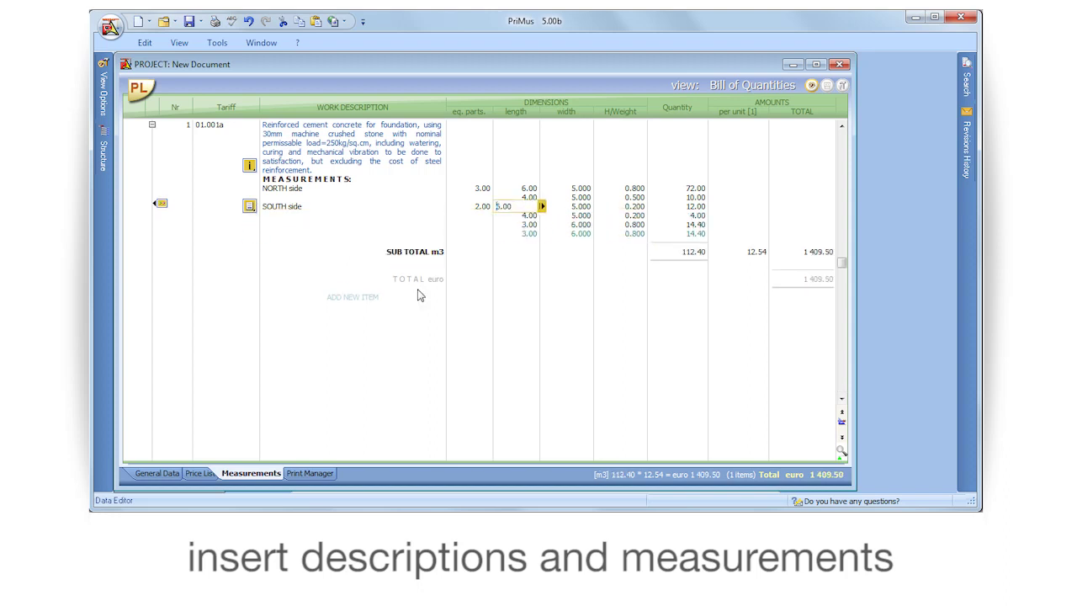
pyautogui.press('Left')
pyautogui.click(496, 208)
pyautogui.click(526, 209)
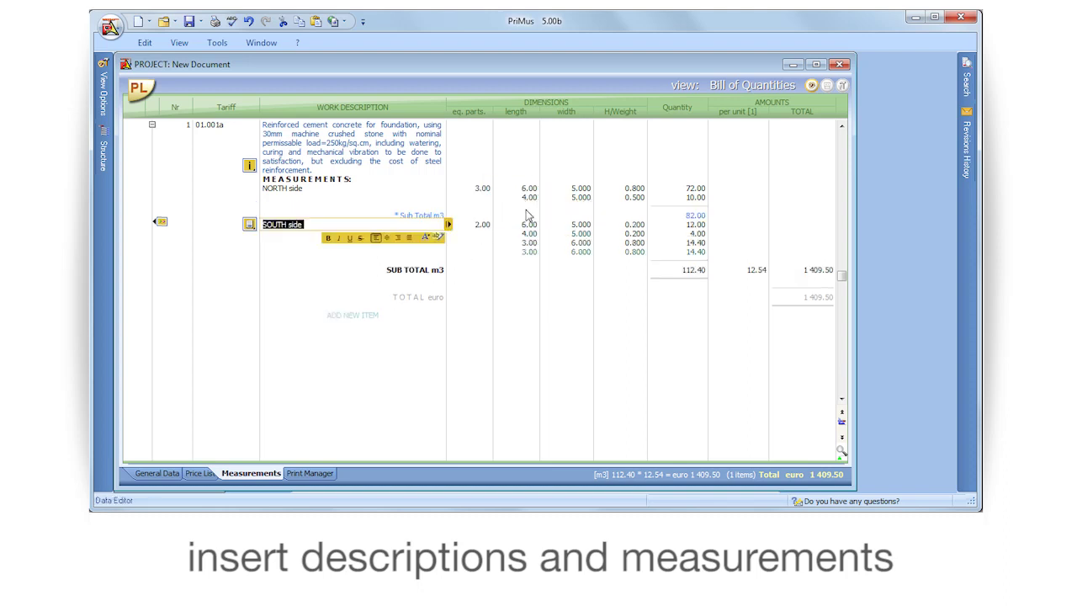
pyautogui.rightClick(473, 198)
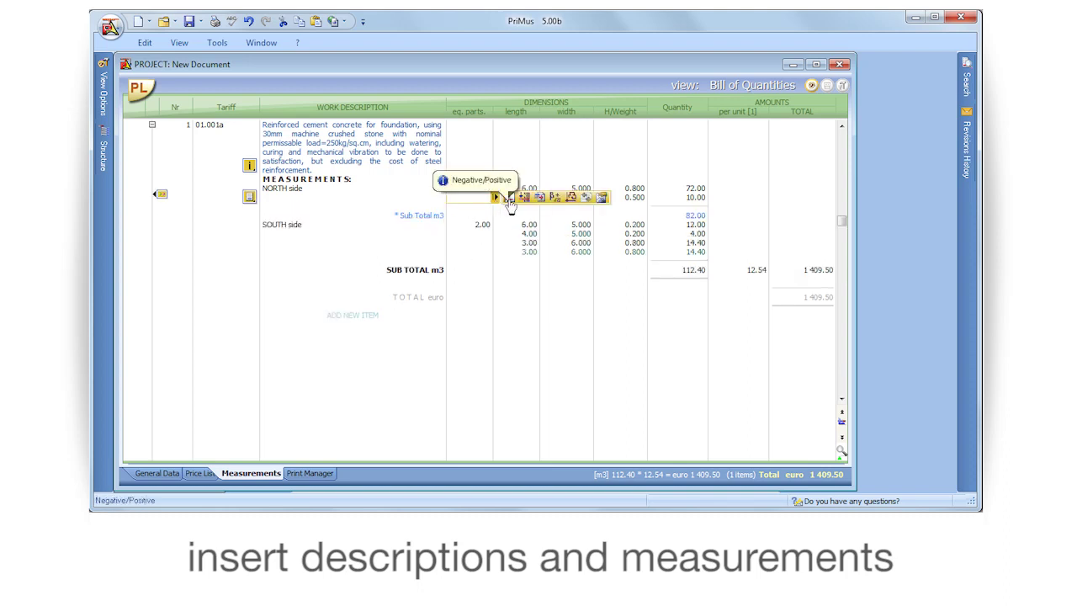
pyautogui.click(511, 198)
# Step: Insert a row above SOUTH side and calculate its equal parts with Heron's Formula Area, using a=4, b=5 and c=6
pyautogui.click(469, 227)
pyautogui.press('Insert')
pyautogui.click(496, 225)
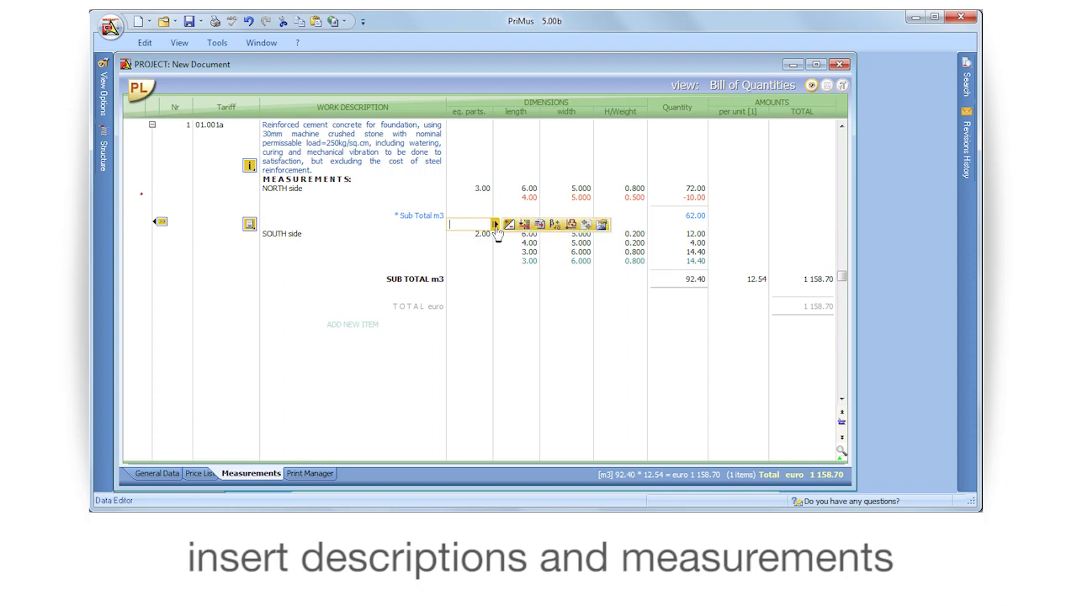
pyautogui.click(555, 229)
pyautogui.write('4')
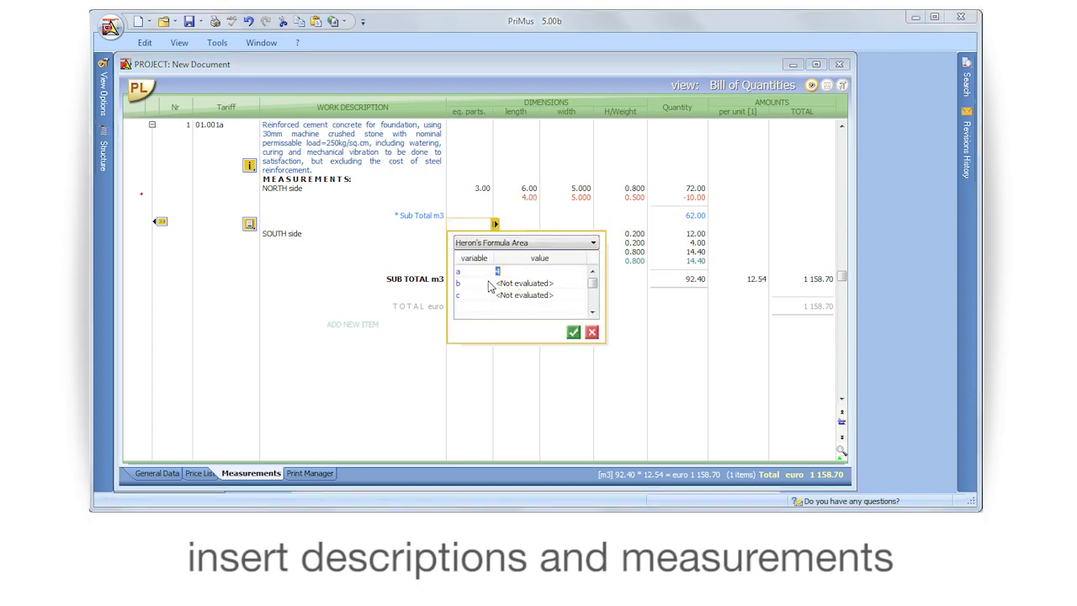
pyautogui.click(491, 286)
pyautogui.write('5')
pyautogui.press('Return')
pyautogui.write('6')
pyautogui.press('Return')
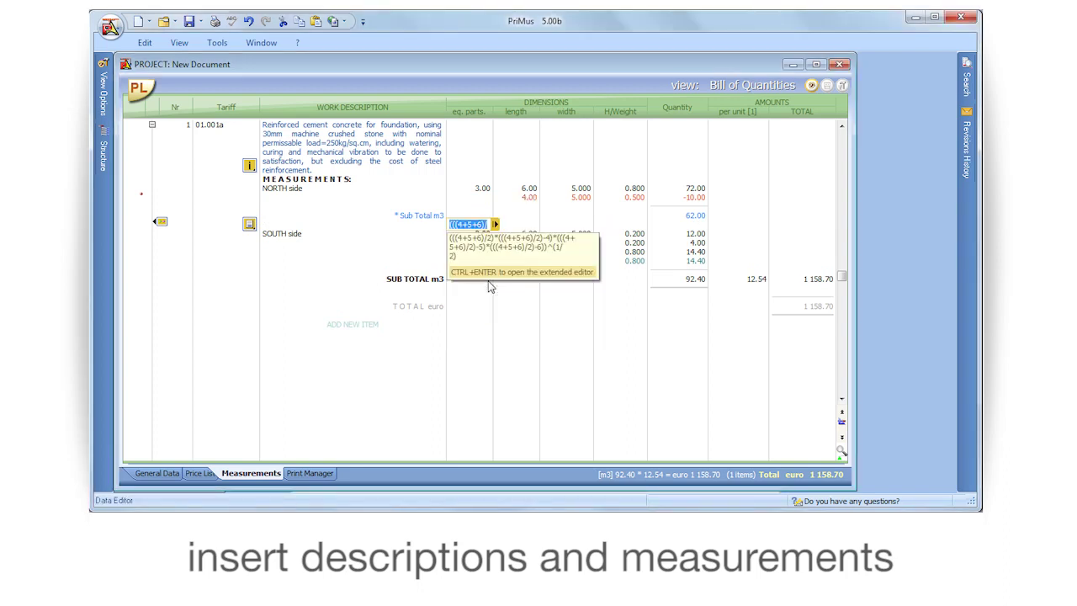
pyautogui.hotkey('ctrl', 'Return')
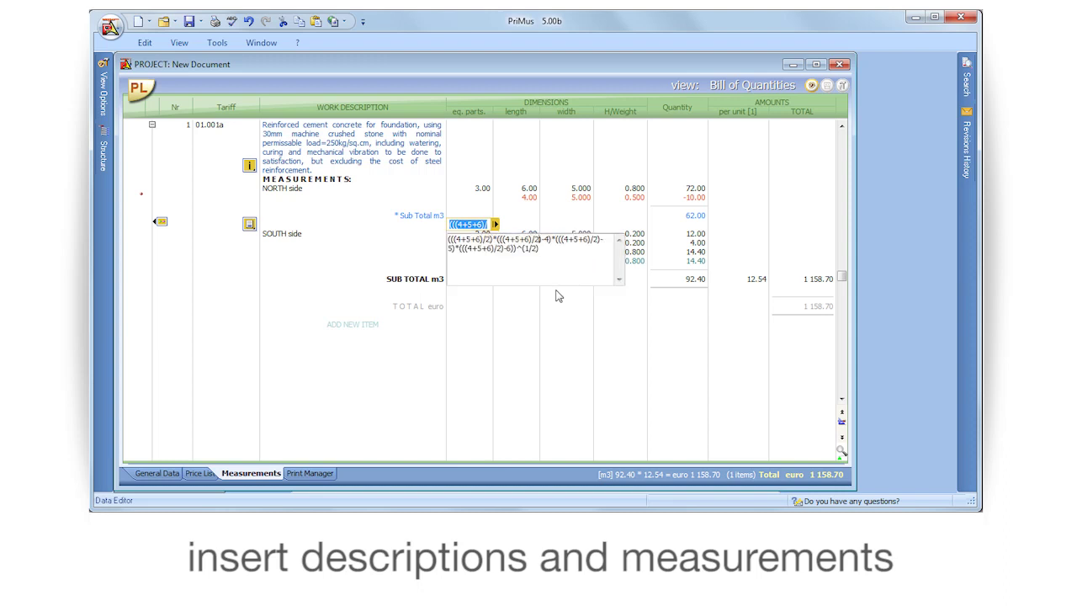
pyautogui.press('Return')
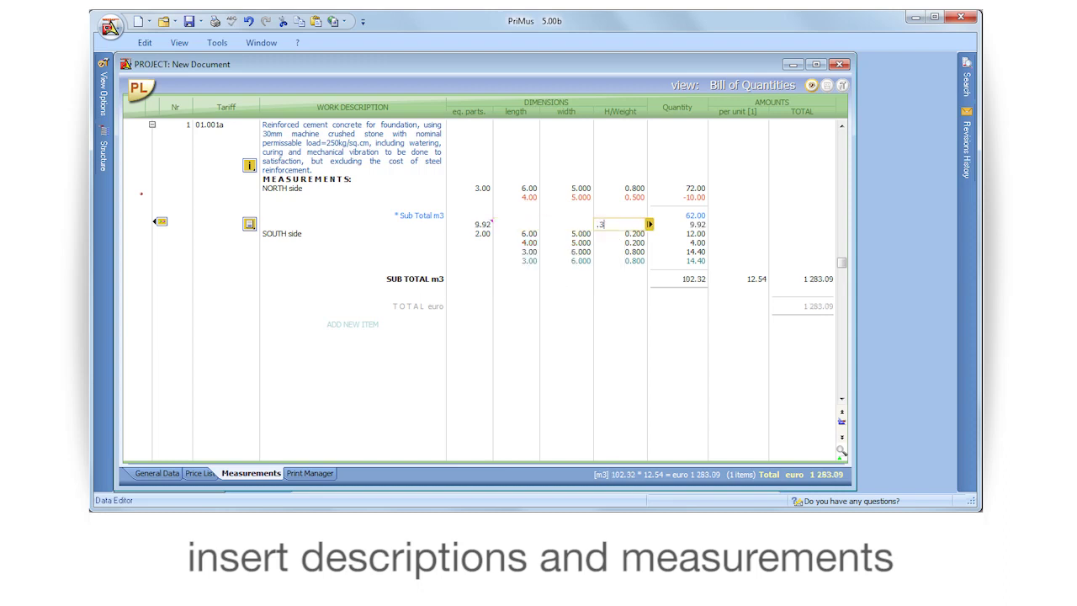
# Step: Set the H/Weight of the Heron's formula row to 0.3
pyautogui.write('.3')
pyautogui.press('Return')
pyautogui.press('Return')
pyautogui.press('Return')
# Step: Set the SOUTH side row to 3 equal parts and length 7.52, and finish editing the measurements
pyautogui.press('Down')
pyautogui.press('Down')
pyautogui.press('Down')
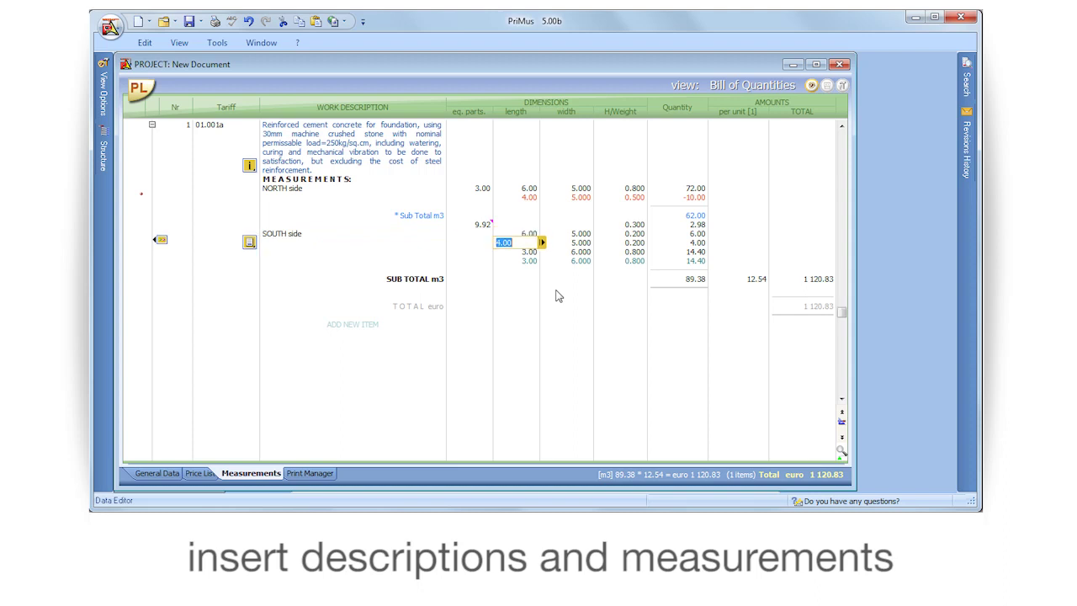
pyautogui.press('Escape')
pyautogui.press('Return')
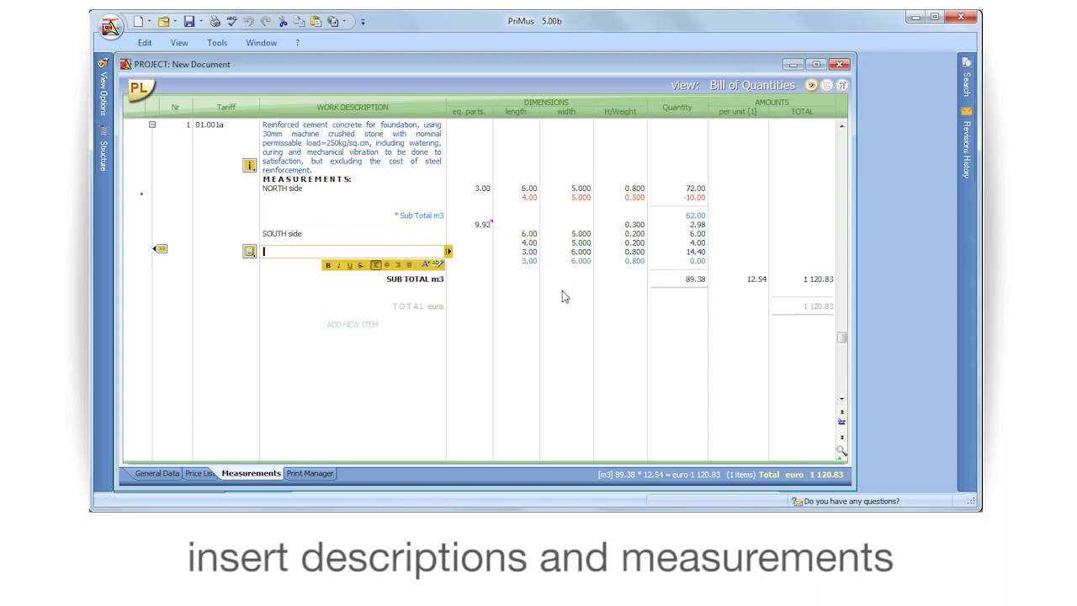
pyautogui.press('Up')
pyautogui.press('Up')
pyautogui.press('Right')
pyautogui.press('Right')
pyautogui.write('3')
pyautogui.press('Return')
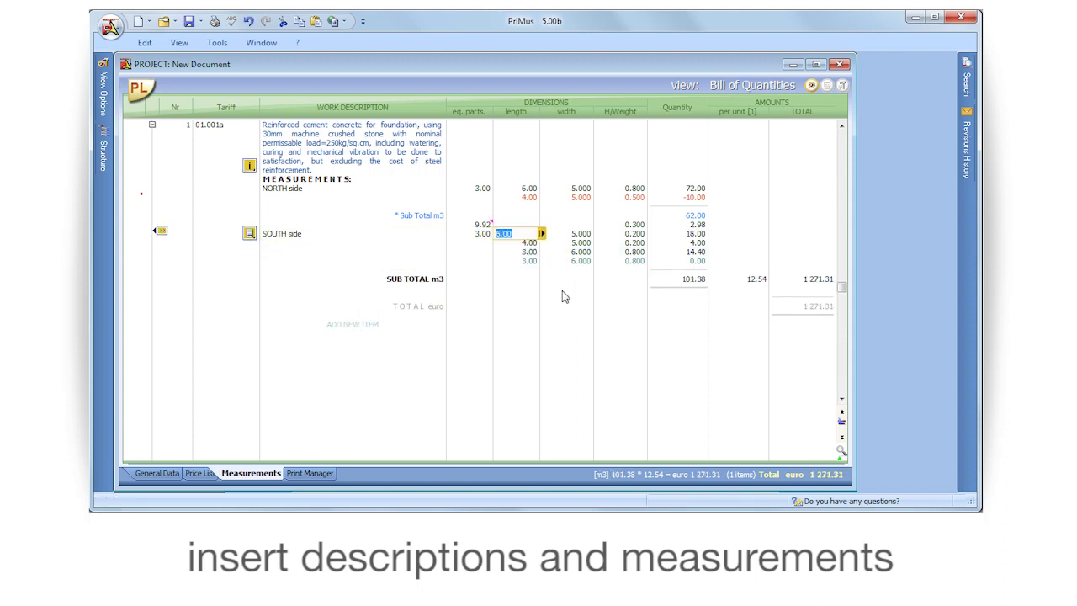
pyautogui.write('7.52')
pyautogui.press('Return')
pyautogui.press('Escape')
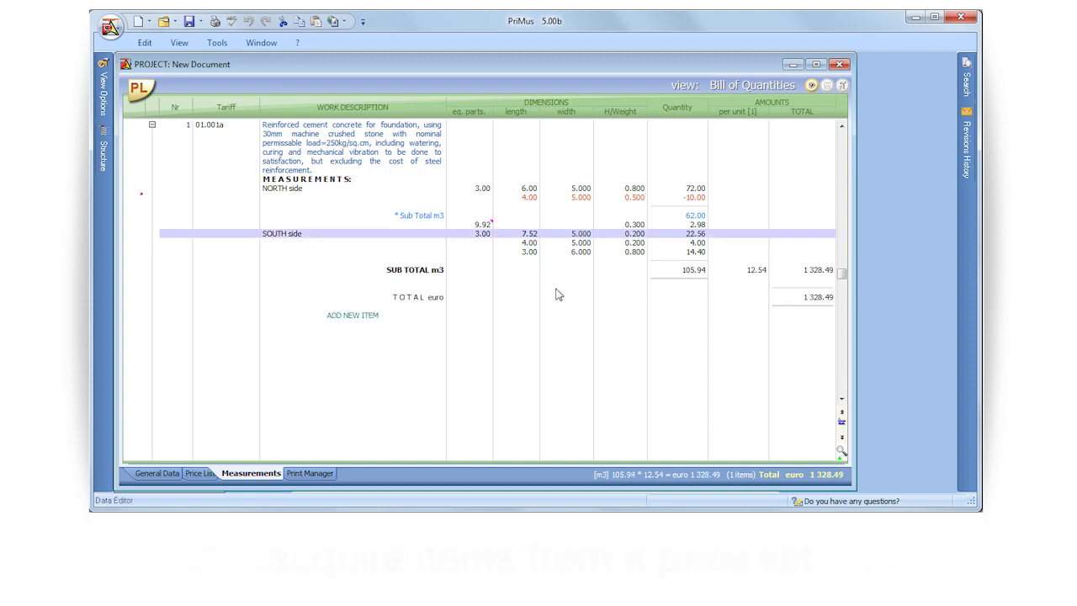
# Step: Open the price book Example_Price_List.dcf and insert its excavation item 01.0035A above the concrete item, accepting the default categories
pyautogui.click(123, 31)
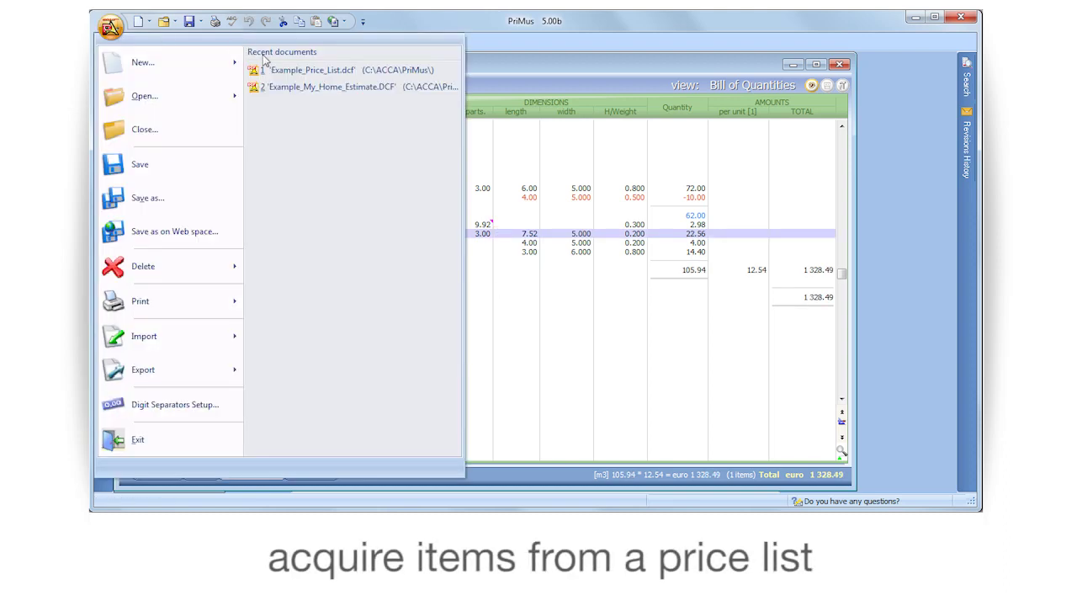
pyautogui.click(354, 74)
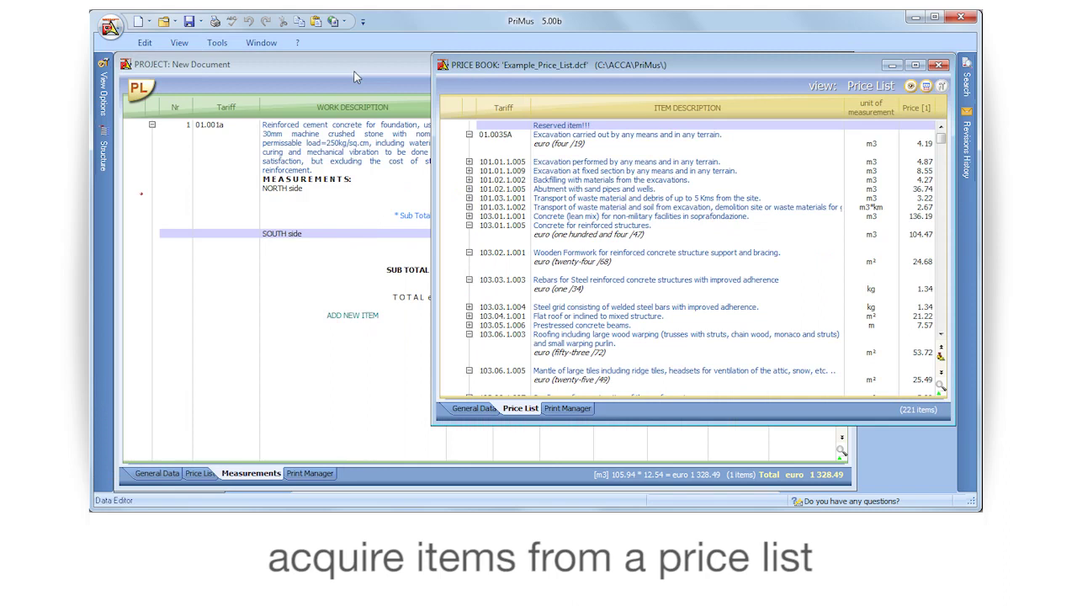
pyautogui.moveTo(941, 138)
pyautogui.mouseDown()
pyautogui.moveTo(941, 175)
pyautogui.moveTo(942, 140)
pyautogui.mouseUp()
pyautogui.moveTo(566, 138); pyautogui.dragTo(251, 132)
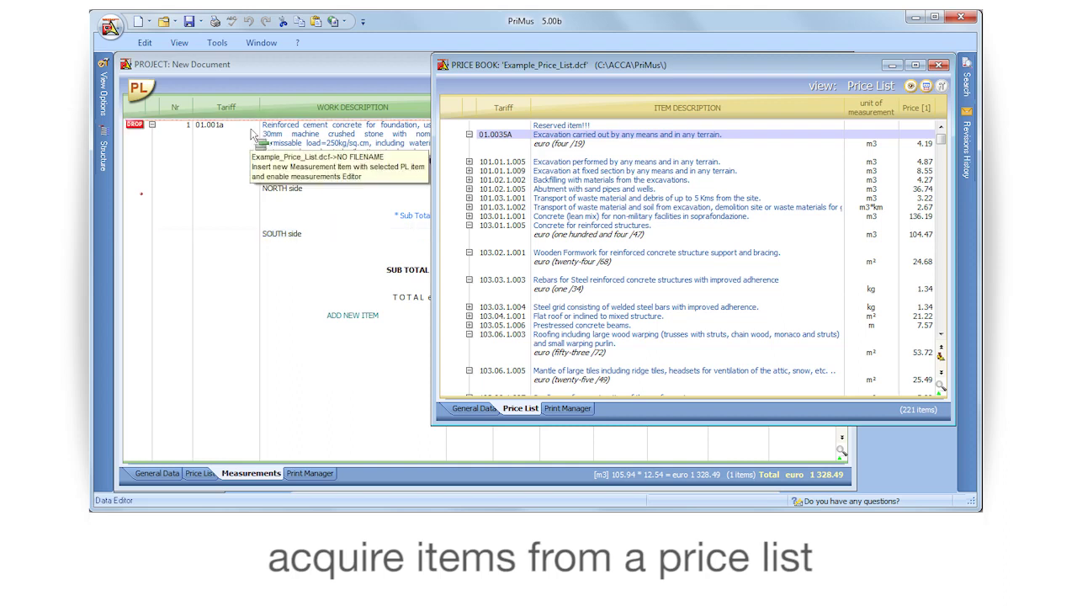
pyautogui.click(418, 254)
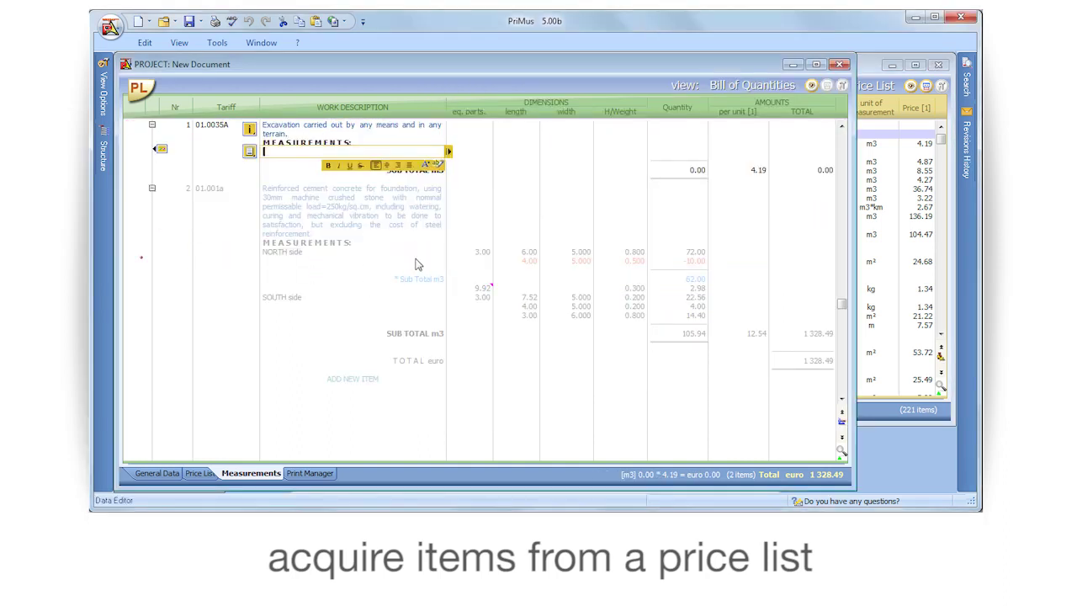
# Step: Enter a "WEST side" measurement row for the excavation item with 3 equal parts, length 6, width 5 and height 0.8
pyautogui.write('WEST side')
pyautogui.press('Return')
pyautogui.write('3')
pyautogui.press('Return')
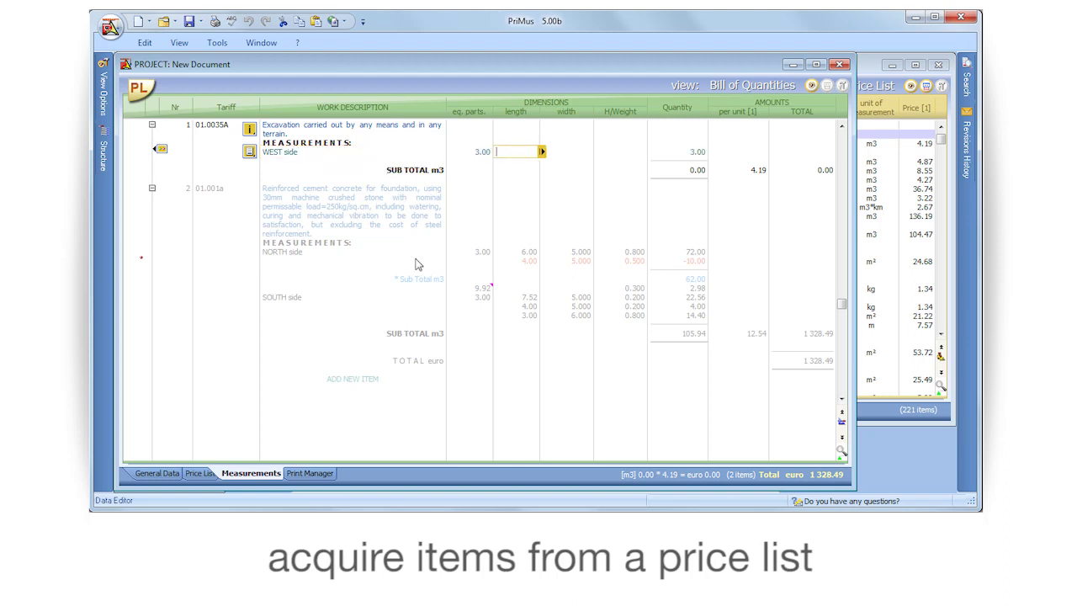
pyautogui.write('6')
pyautogui.press('Return')
pyautogui.write('5')
pyautogui.press('Return')
pyautogui.write('0.8')
pyautogui.press('Return')
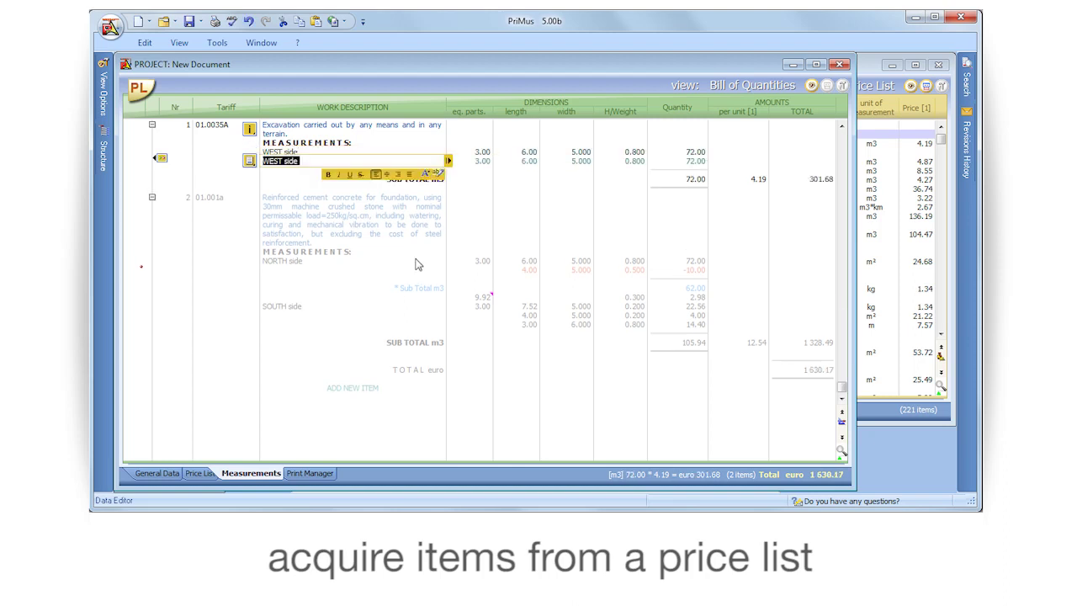
# Step: Add a second excavation row without description or equal parts, with length 8, width 5 and height 0.8, and finish editing
pyautogui.press('Delete')
pyautogui.press('Return')
pyautogui.press('Delete')
pyautogui.press('Return')
pyautogui.write('8')
pyautogui.press('Return')
pyautogui.press('Return')
pyautogui.press('Return')
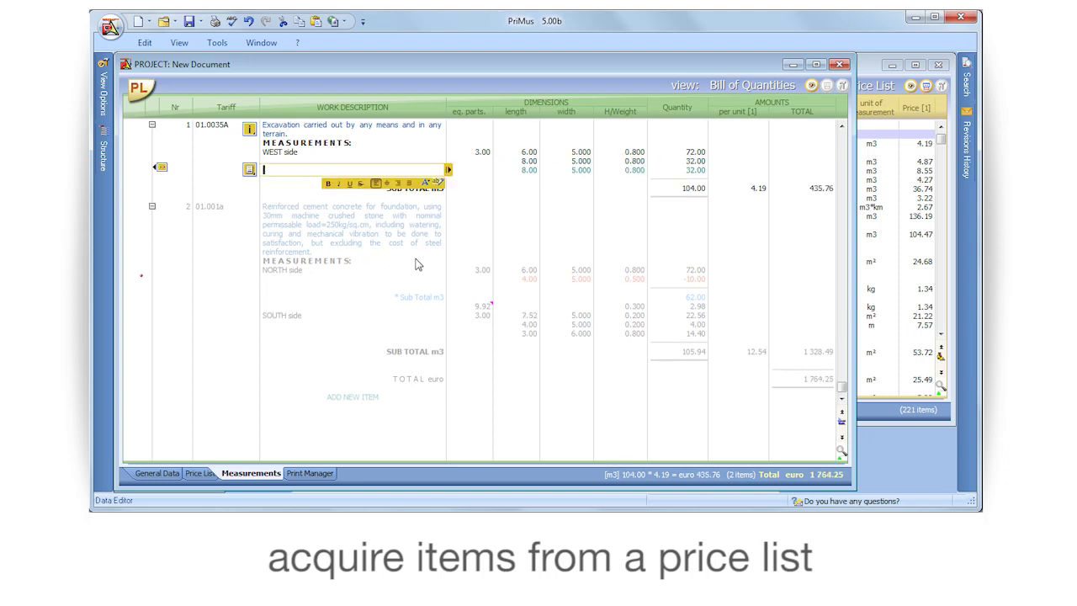
pyautogui.press('Escape')
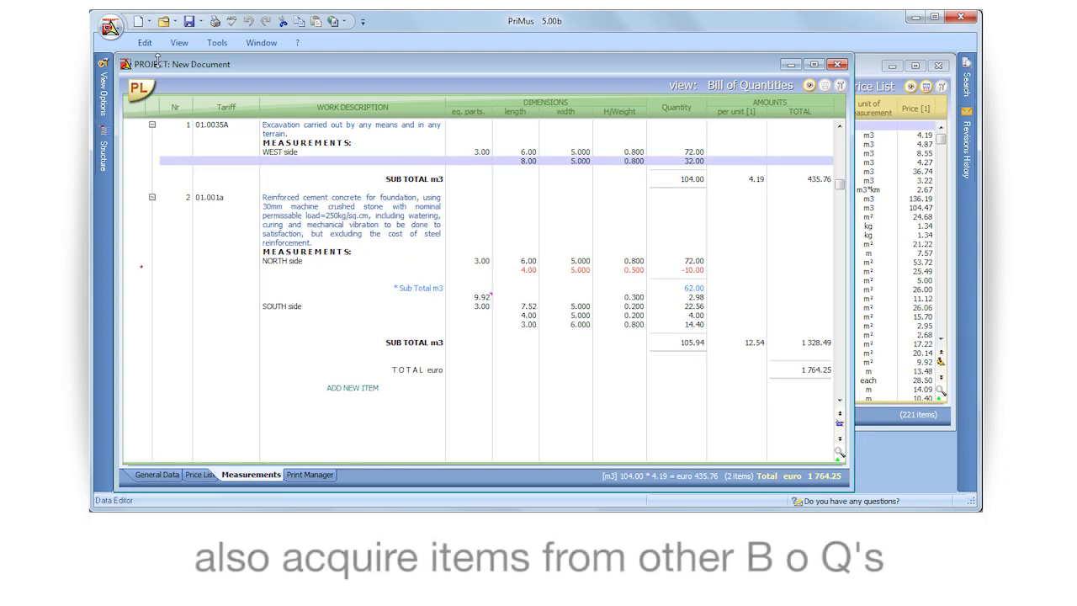
# Step: Open Example_Project_Main_Measurements.dcf and copy its form work item 5 (002-E) with measurements above the concrete item in the new document
pyautogui.click(110, 27)
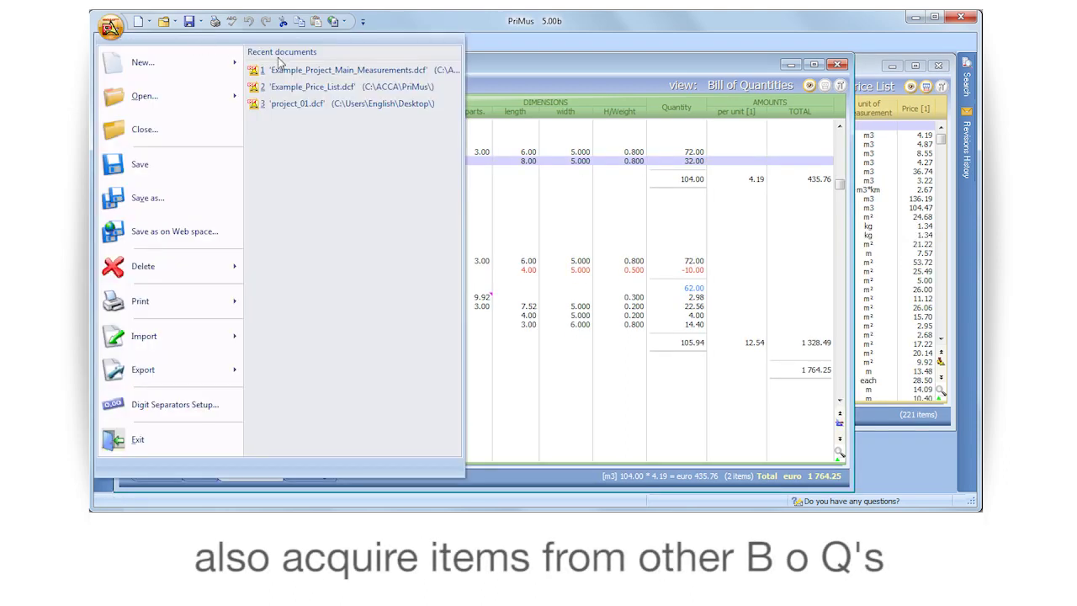
pyautogui.click(321, 71)
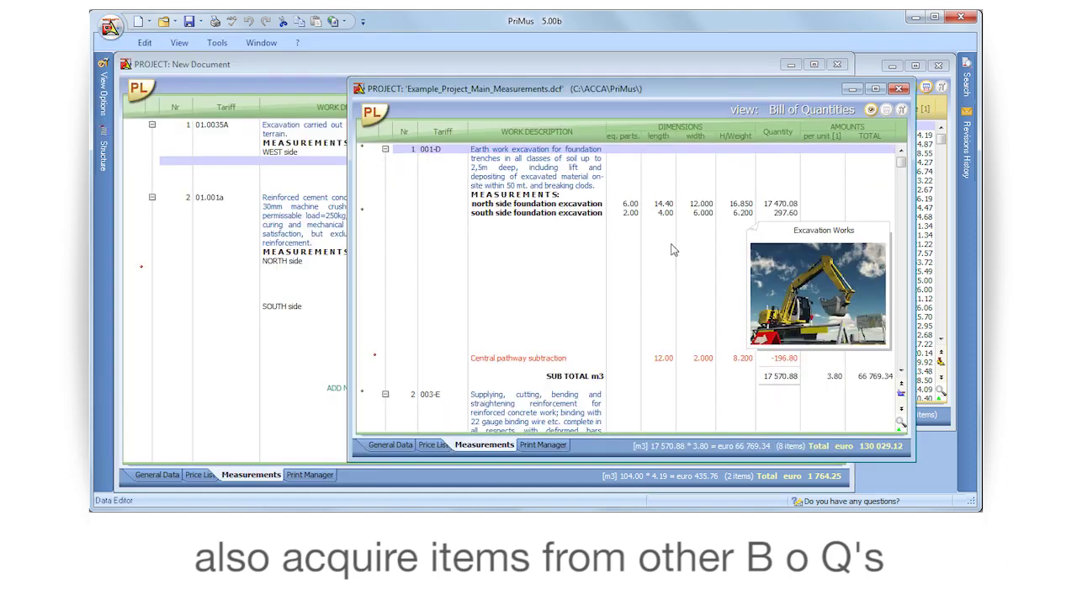
pyautogui.moveTo(899, 169); pyautogui.dragTo(903, 299)
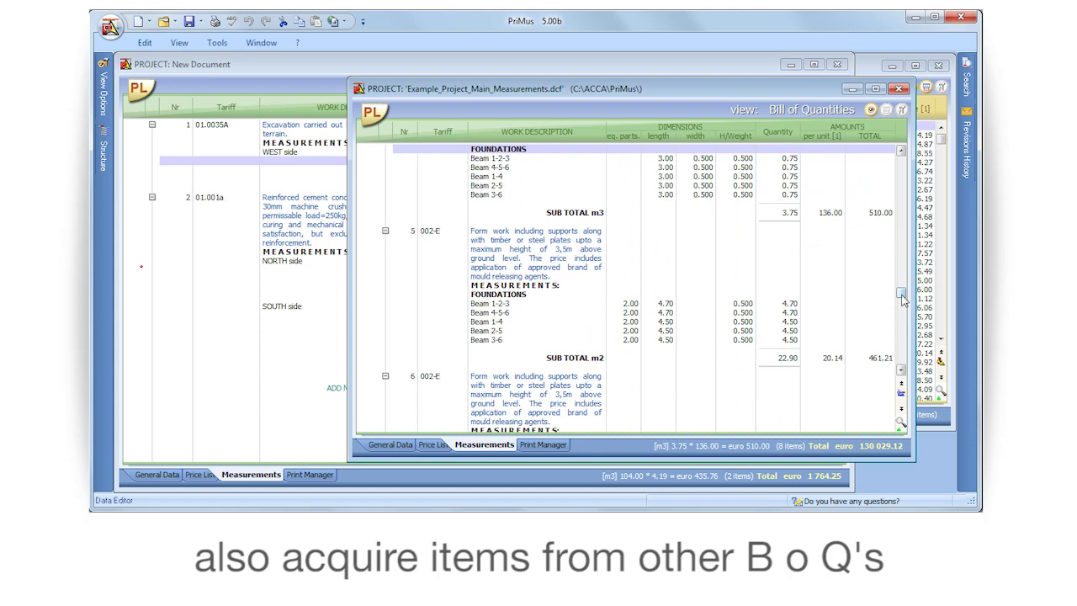
pyautogui.moveTo(514, 244); pyautogui.dragTo(229, 202)
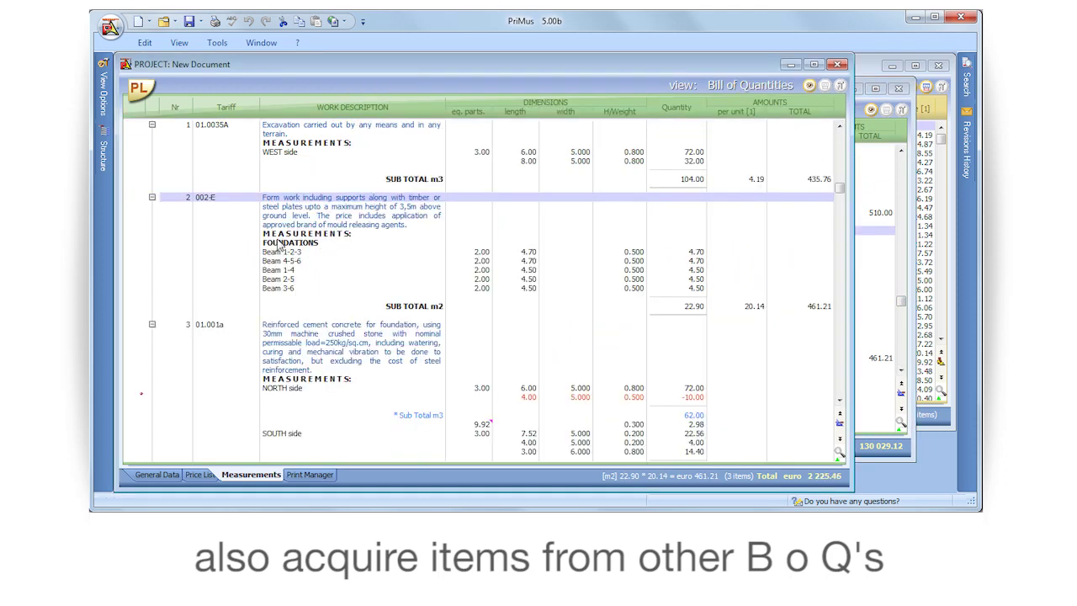
# Step: In the example project, collapse all items and copy items 1, 3, 6 and 7 above the first item of the new document
pyautogui.click(888, 140)
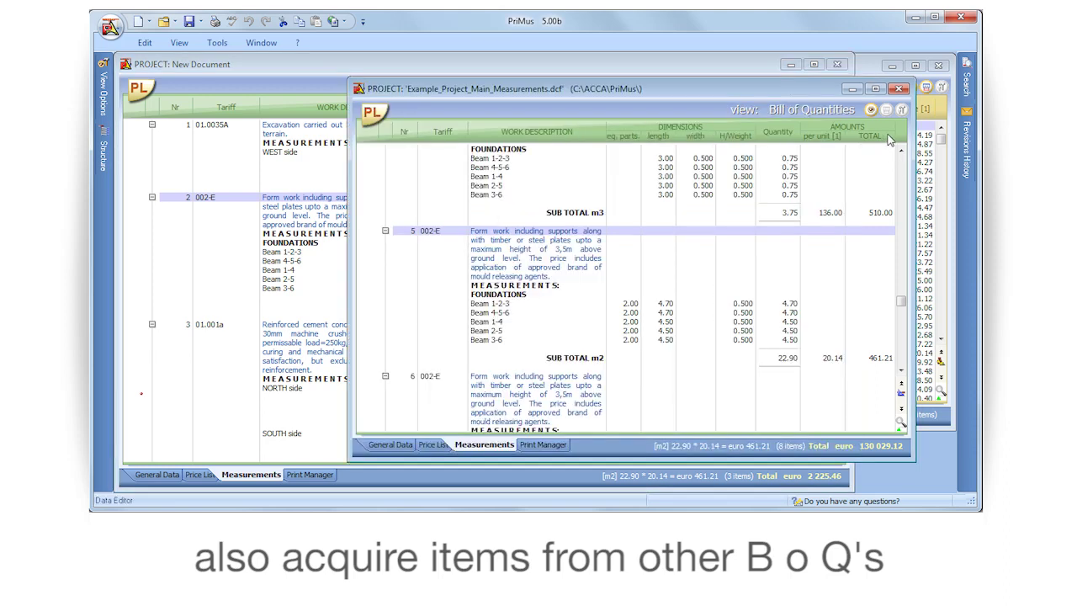
pyautogui.click(147, 46)
pyautogui.click(470, 91)
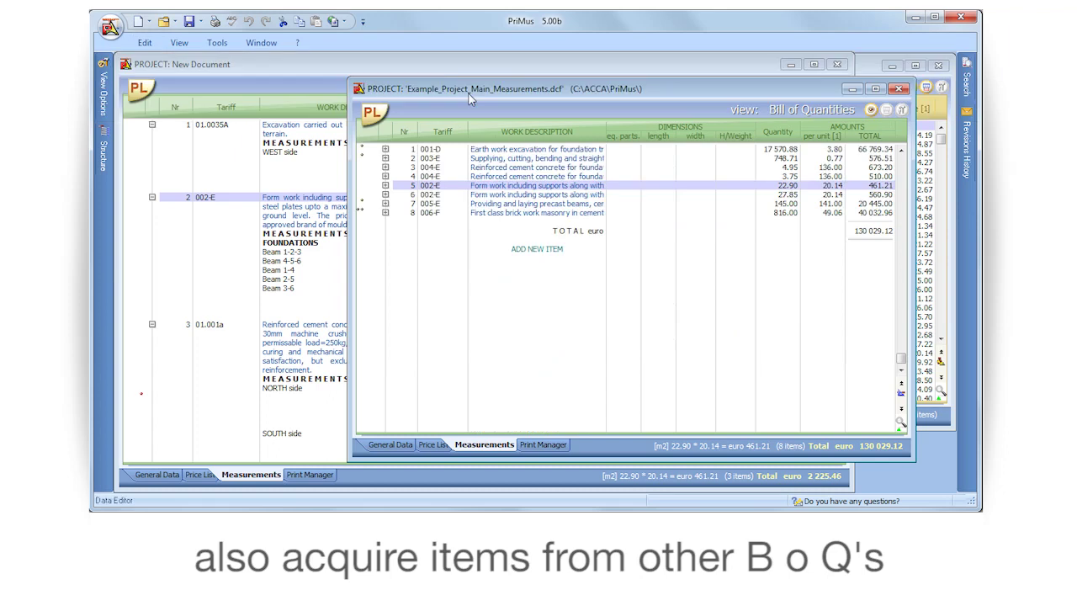
pyautogui.click(480, 150)
pyautogui.keyDown('ctrl'); pyautogui.click(558, 166); pyautogui.keyUp('ctrl')
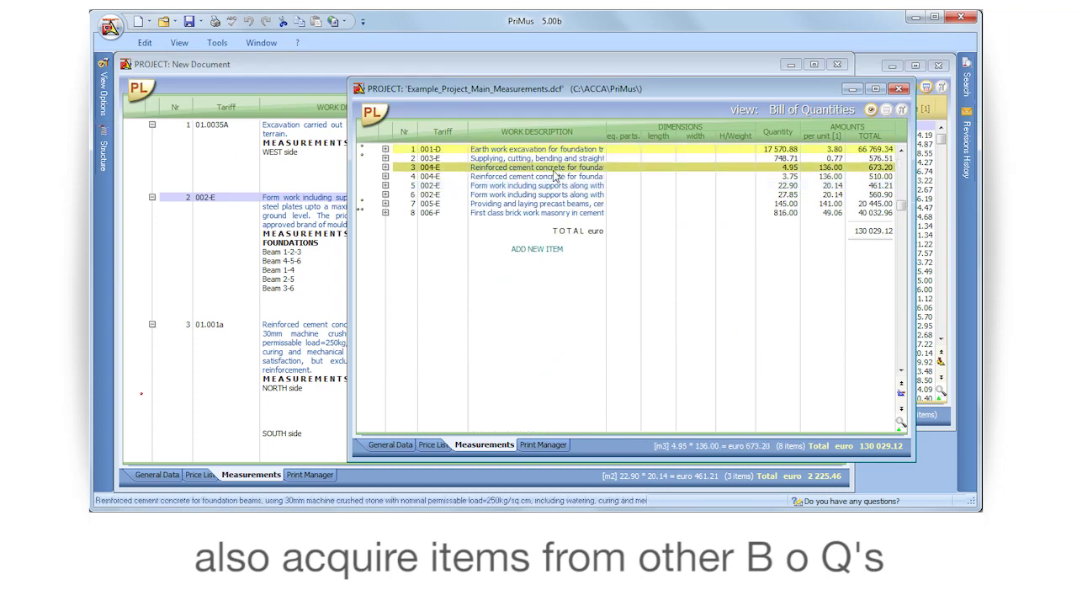
pyautogui.keyDown('ctrl'); pyautogui.click(537, 195); pyautogui.keyUp('ctrl')
pyautogui.keyDown('ctrl'); pyautogui.click(537, 204); pyautogui.keyUp('ctrl')
pyautogui.moveTo(538, 206)
pyautogui.mouseDown()
pyautogui.moveTo(488, 247)
pyautogui.moveTo(326, 283)
pyautogui.moveTo(271, 330)
pyautogui.moveTo(266, 389)
pyautogui.moveTo(268, 128)
pyautogui.moveTo(266, 139)
pyautogui.mouseUp()
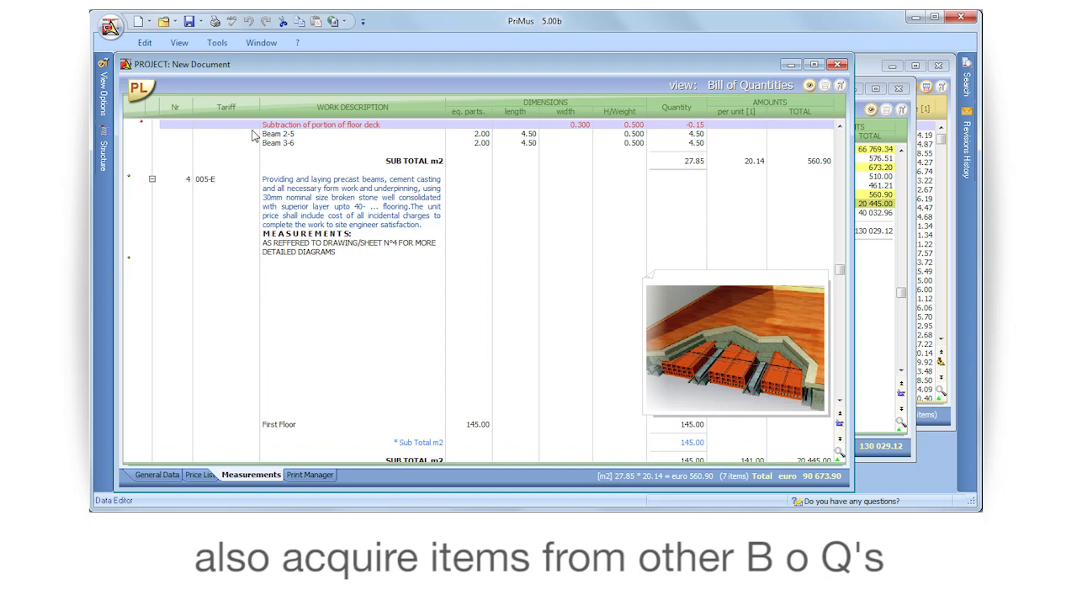
pyautogui.scroll(6, 252, 136)
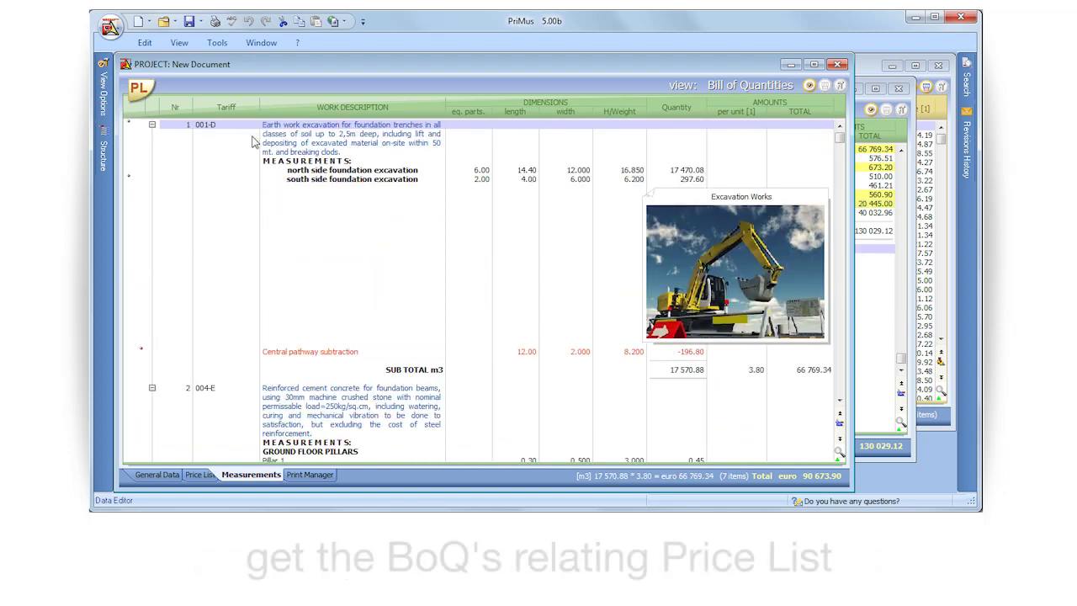
# Step: Examine the new document's own price list, expanding items 001-D, 002-E and 004-E
pyautogui.click(201, 476)
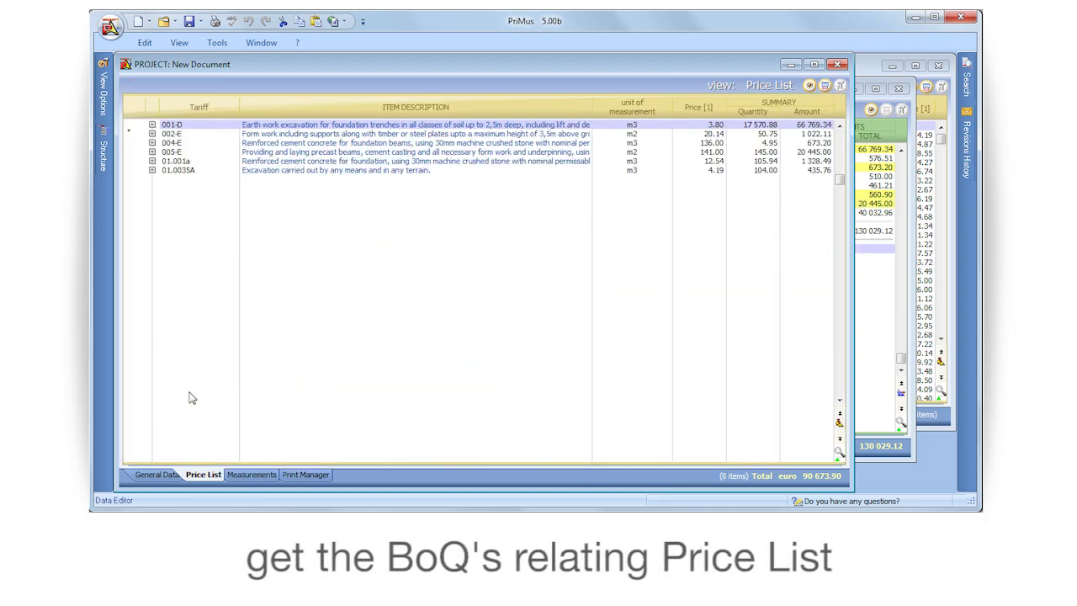
pyautogui.click(152, 125)
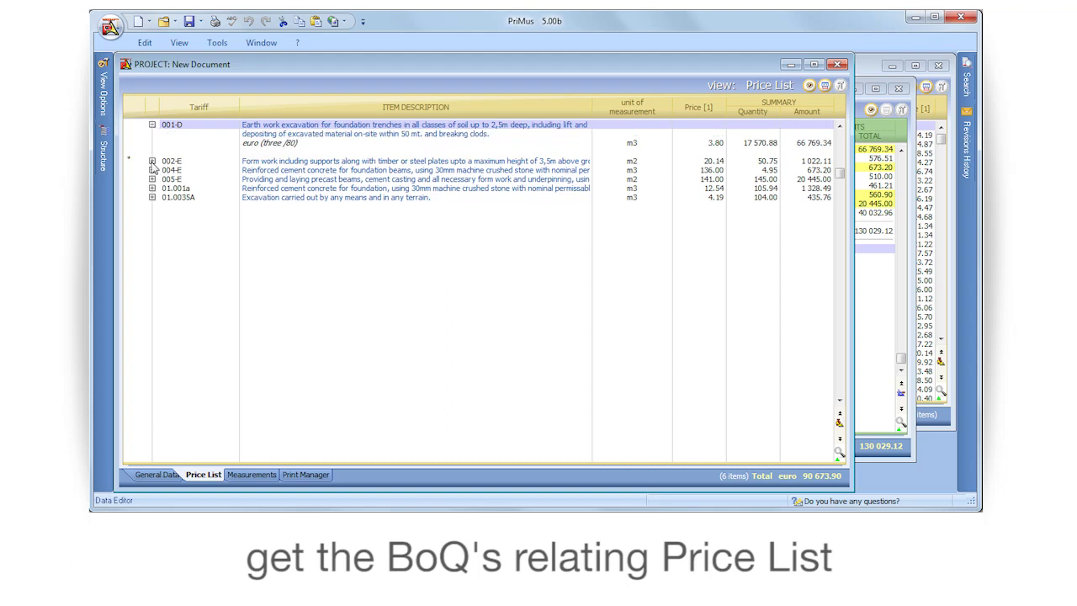
pyautogui.click(152, 160)
pyautogui.click(153, 333)
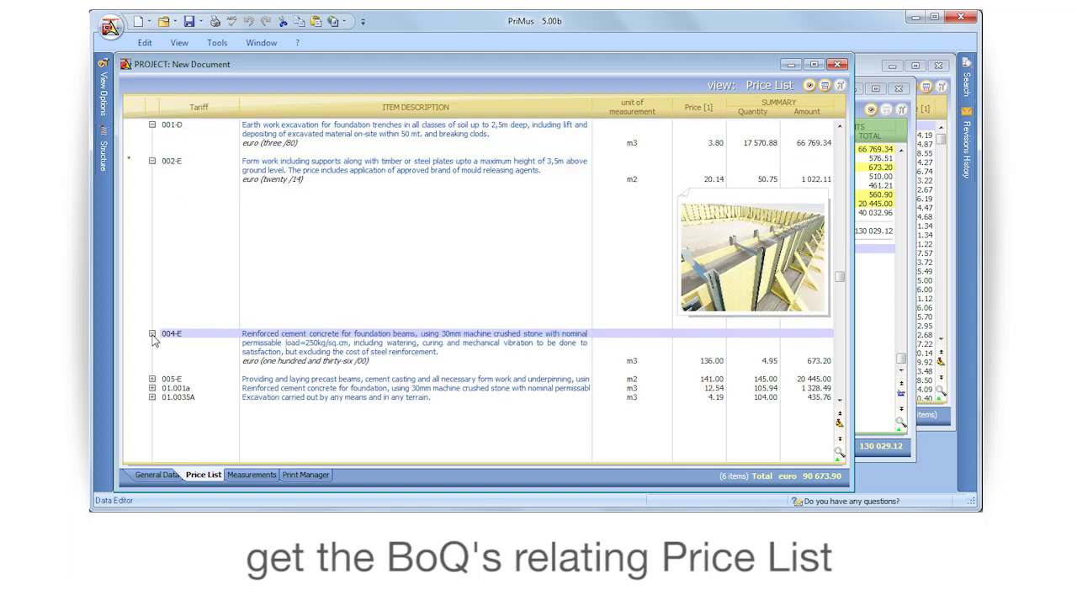
# Step: Insert item 004-E from the document's own price list above measurement item 005-E, accepting the default categories
pyautogui.click(251, 474)
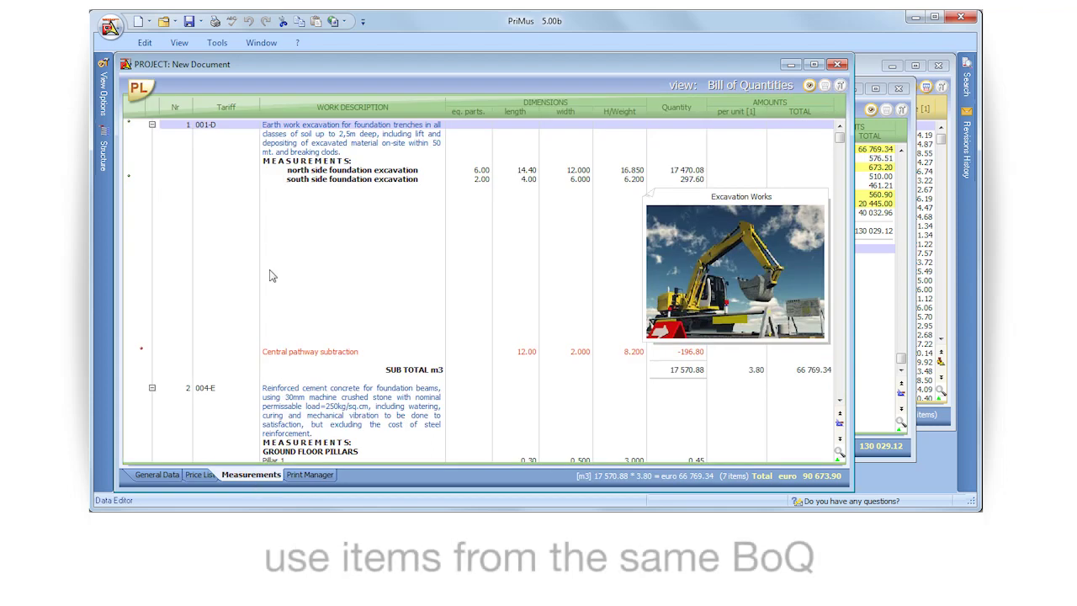
pyautogui.click(139, 89)
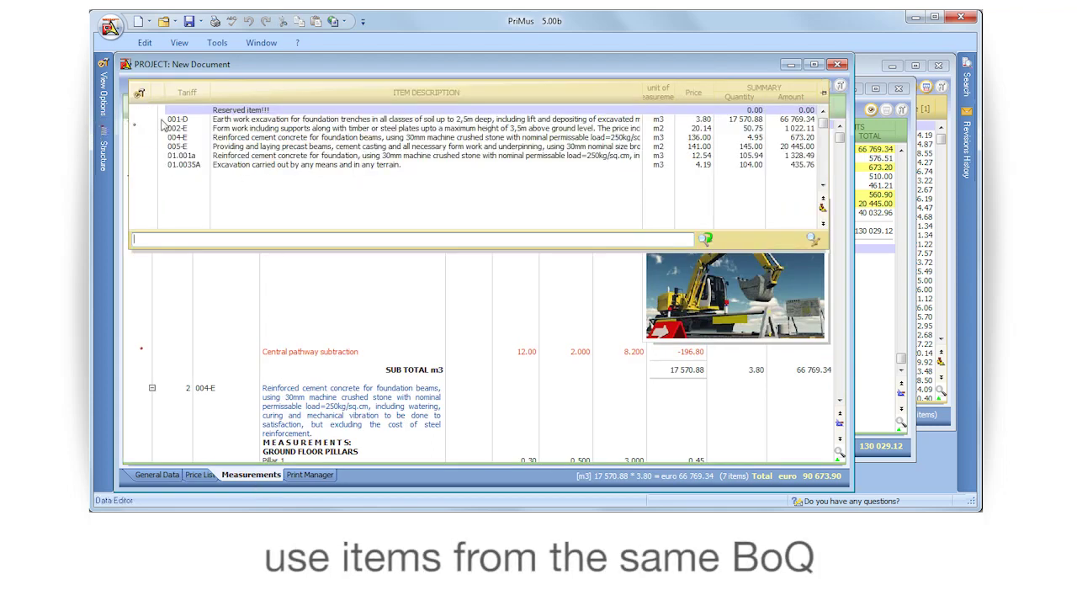
pyautogui.moveTo(220, 144); pyautogui.dragTo(254, 451)
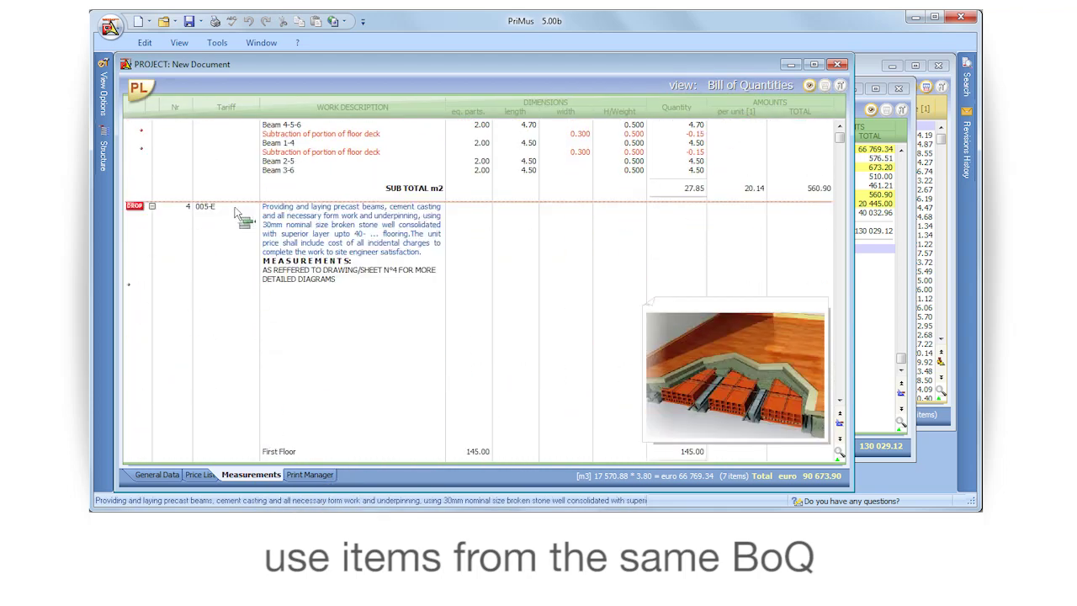
pyautogui.moveTo(235, 208); pyautogui.dragTo(233, 209)
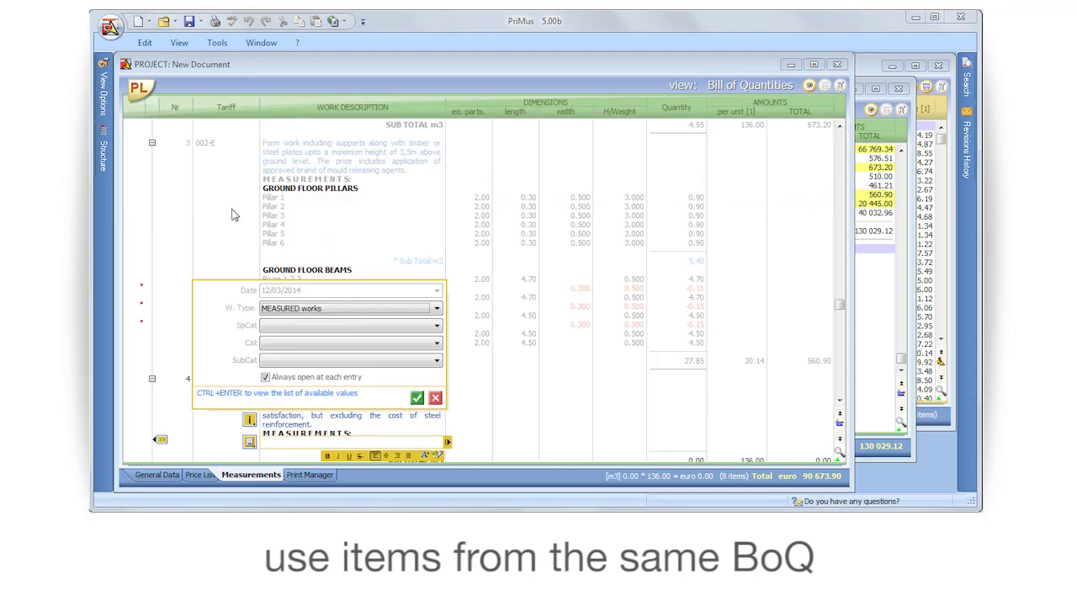
pyautogui.click(416, 398)
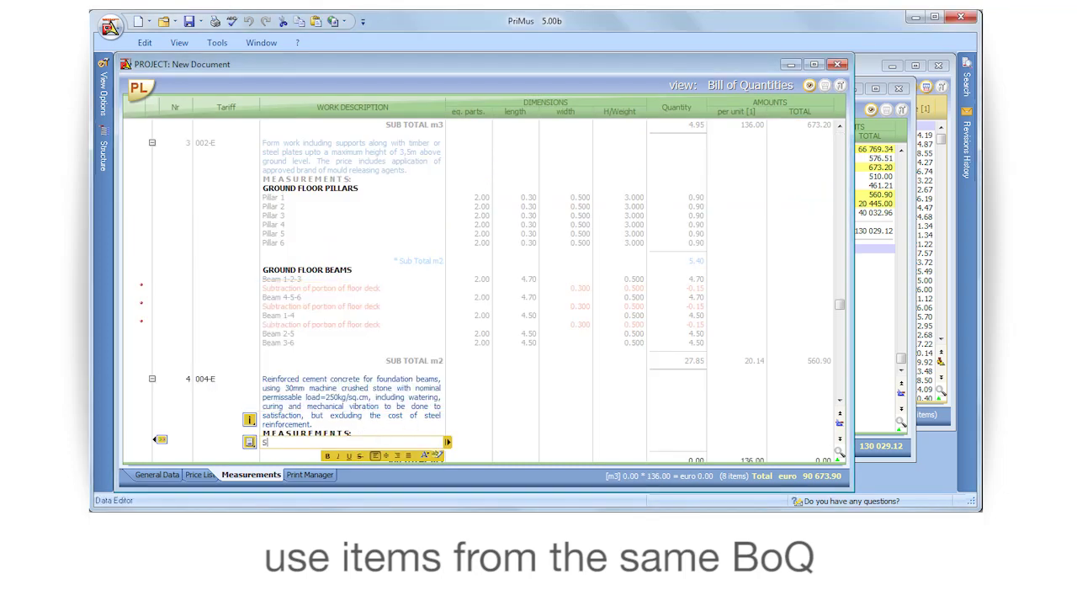
# Step: Enter a "Sub-structure North side" measurement row with 8 equal parts, length 10, width 0.5 and height 0.6, and finish editing
pyautogui.write('Sub-structure North side')
pyautogui.press('Return')
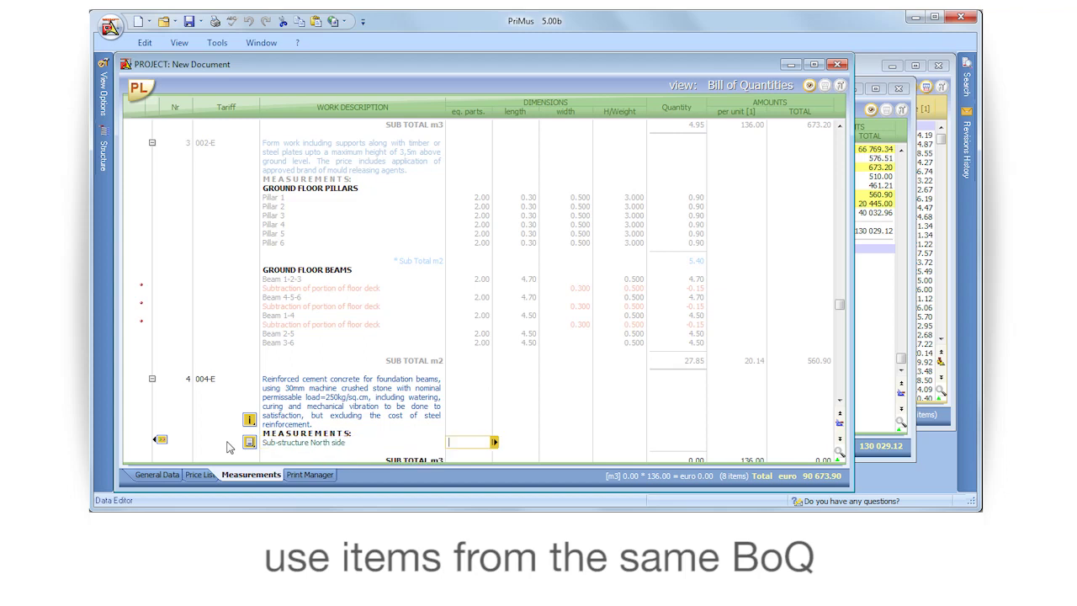
pyautogui.press('Return')
pyautogui.press('Return')
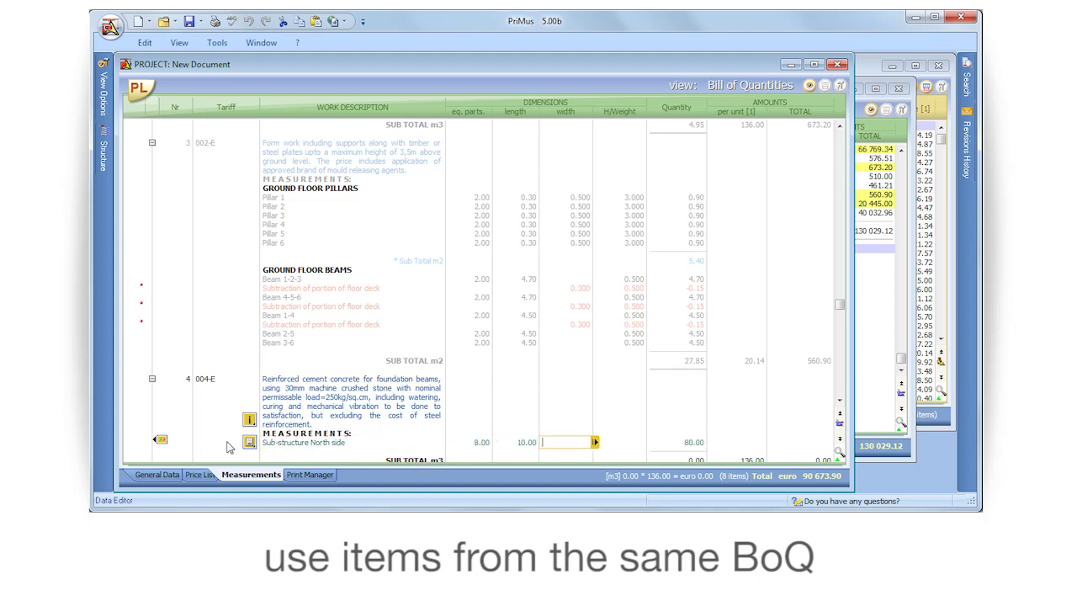
pyautogui.write('.5')
pyautogui.press('Return')
pyautogui.press('Return')
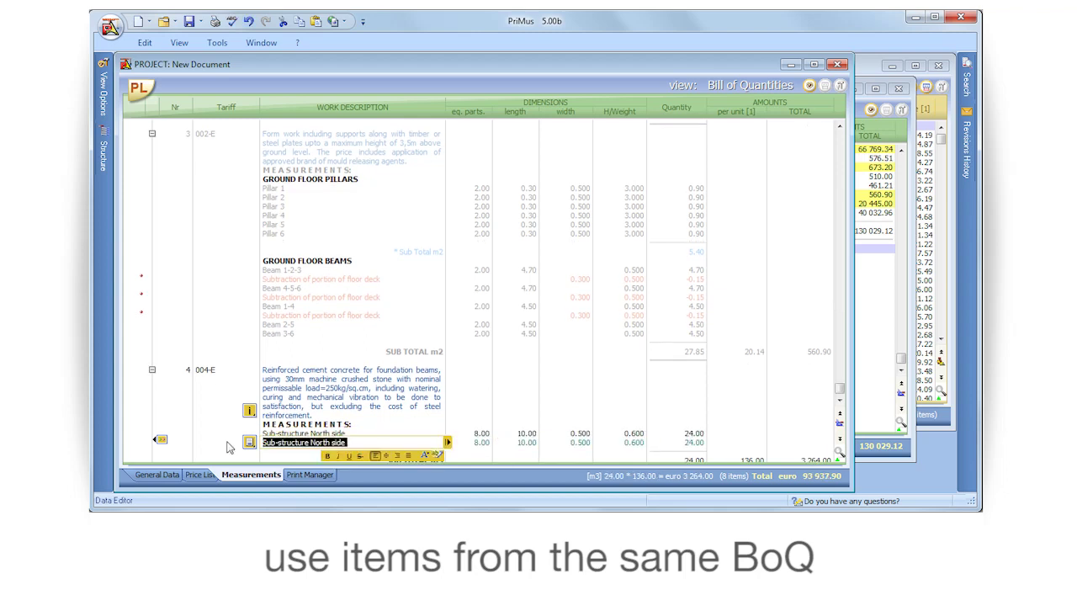
pyautogui.press('Escape')
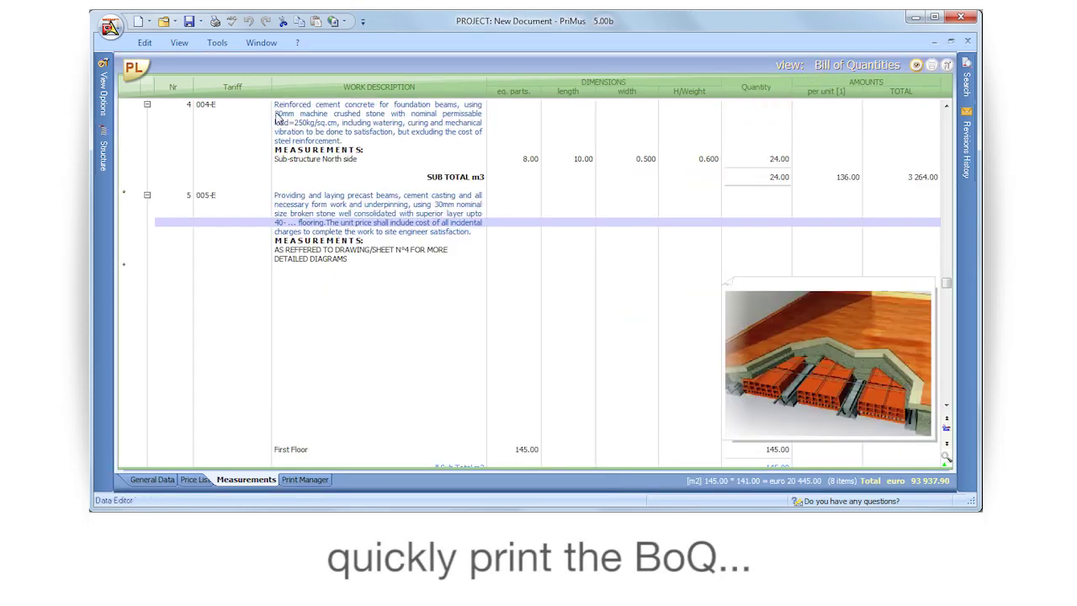
# Step: Preview the bill of quantities printout with page thumbnails, inspect page 2 enlarged, and close the preview
pyautogui.click(215, 22)
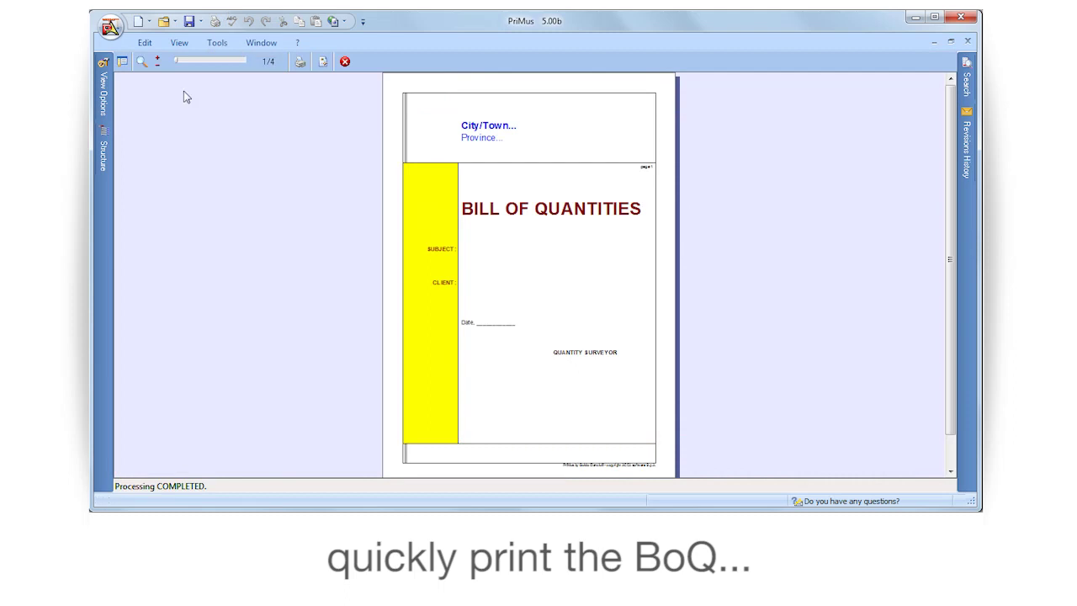
pyautogui.click(122, 62)
pyautogui.click(154, 240)
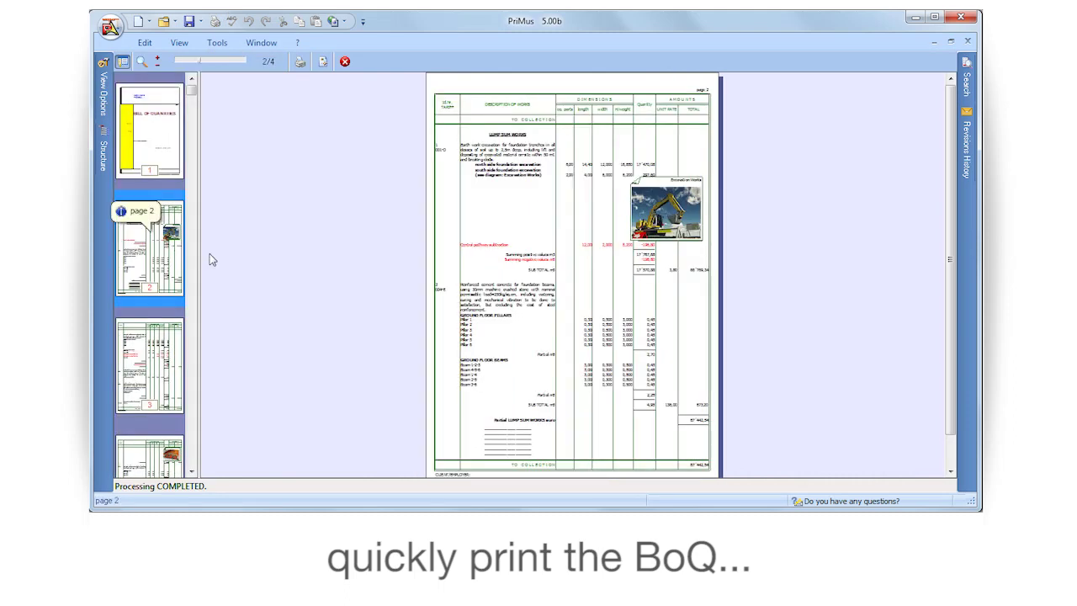
pyautogui.click(543, 229)
pyautogui.moveTo(503, 386)
pyautogui.mouseDown()
pyautogui.moveTo(460, 258)
pyautogui.moveTo(461, 134)
pyautogui.mouseUp()
pyautogui.moveTo(468, 379)
pyautogui.mouseDown()
pyautogui.moveTo(466, 187)
pyautogui.moveTo(467, 475)
pyautogui.mouseUp()
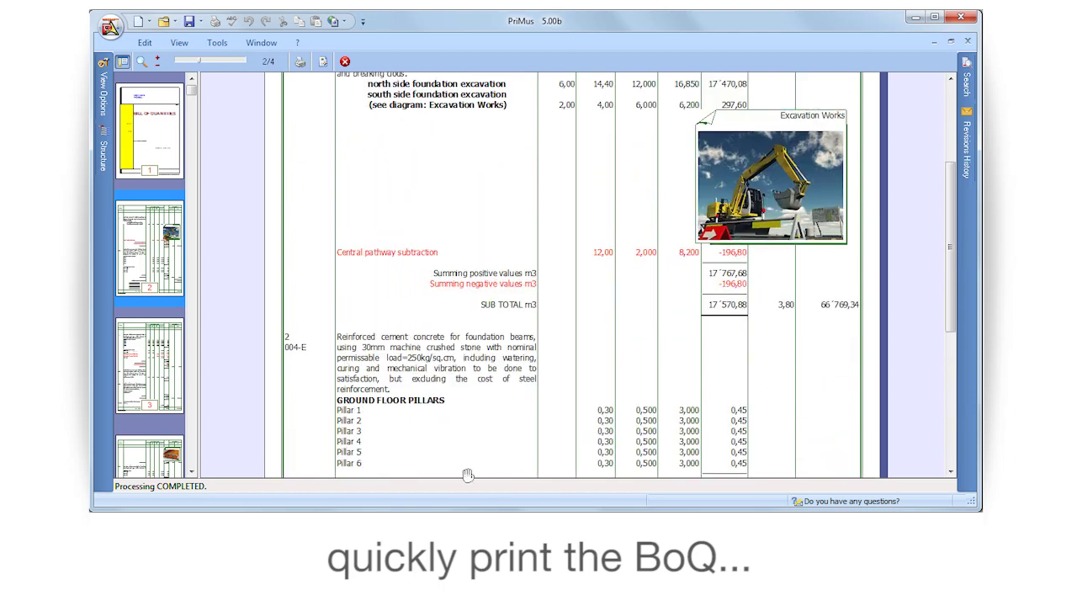
pyautogui.click(345, 62)
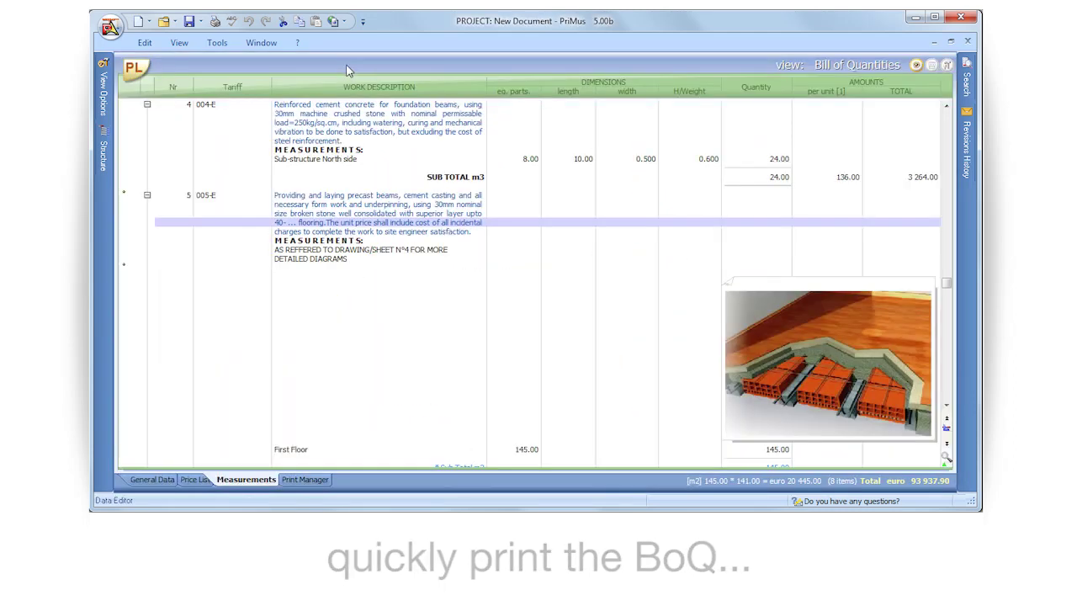
# Step: Preview the price list printout with page thumbnails and inspect page 2 enlarged
pyautogui.click(193, 478)
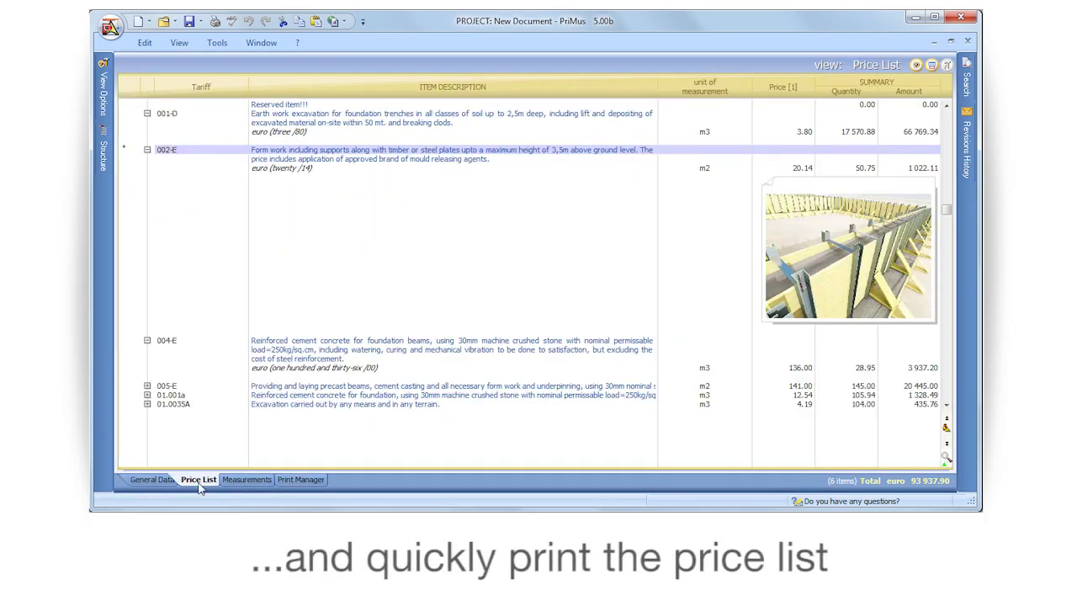
pyautogui.click(217, 23)
pyautogui.click(122, 62)
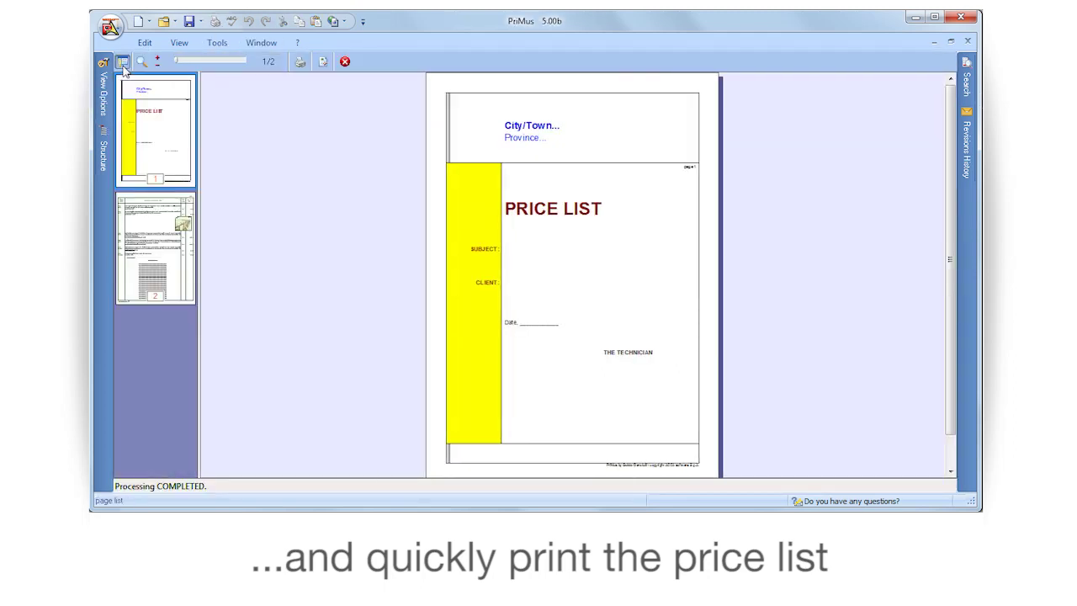
pyautogui.click(173, 237)
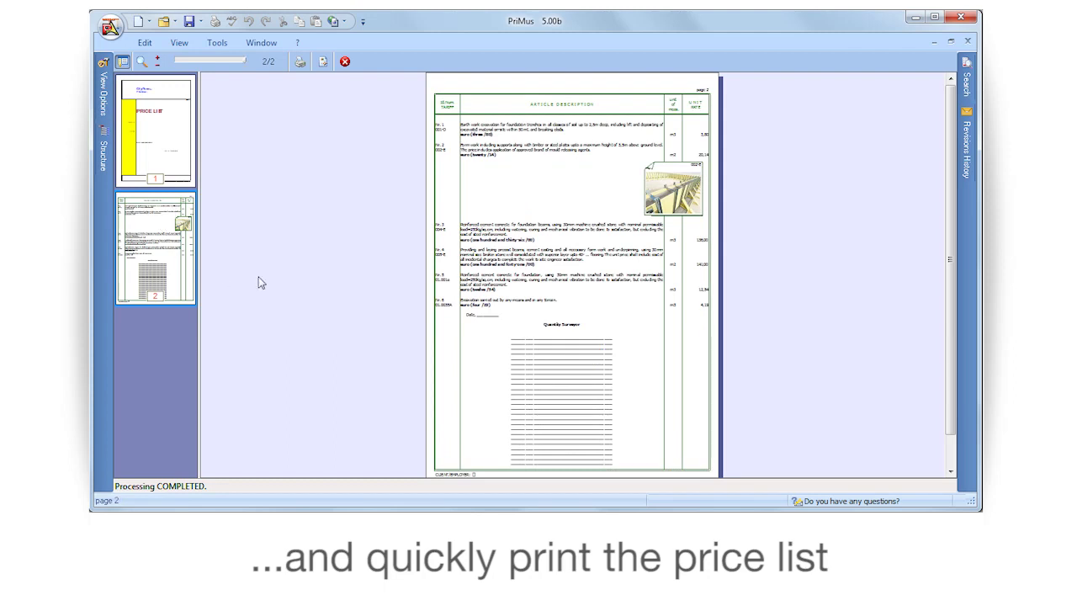
pyautogui.click(562, 202)
pyautogui.moveTo(558, 394); pyautogui.dragTo(558, 313)
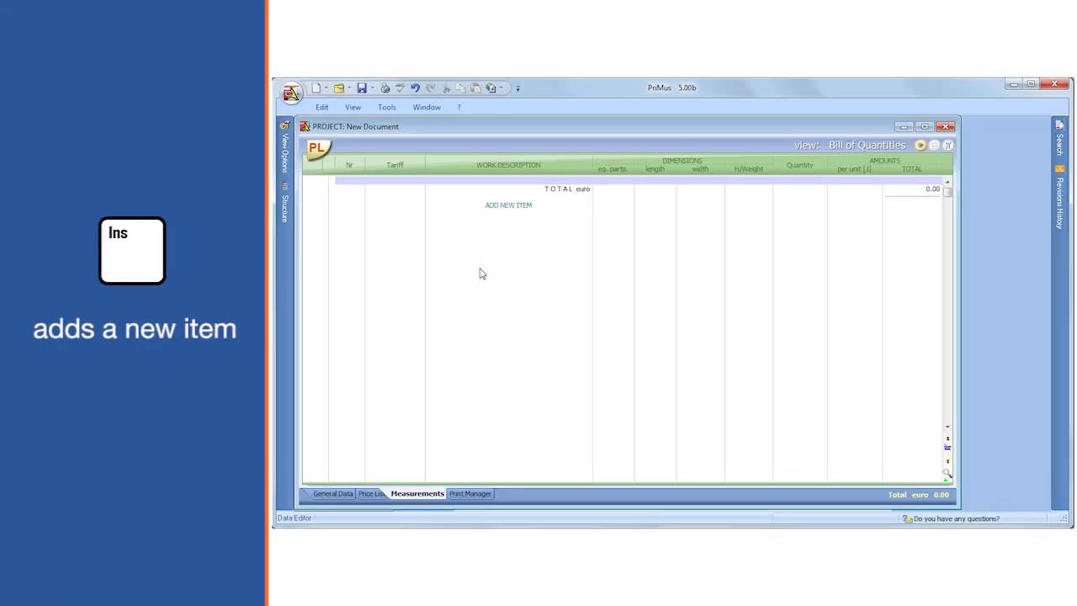
# Step: Add a measurement item with a new price list item, and enter a "NORTH side" row with 3 equal parts, length 6 and width 5
pyautogui.press('Insert')
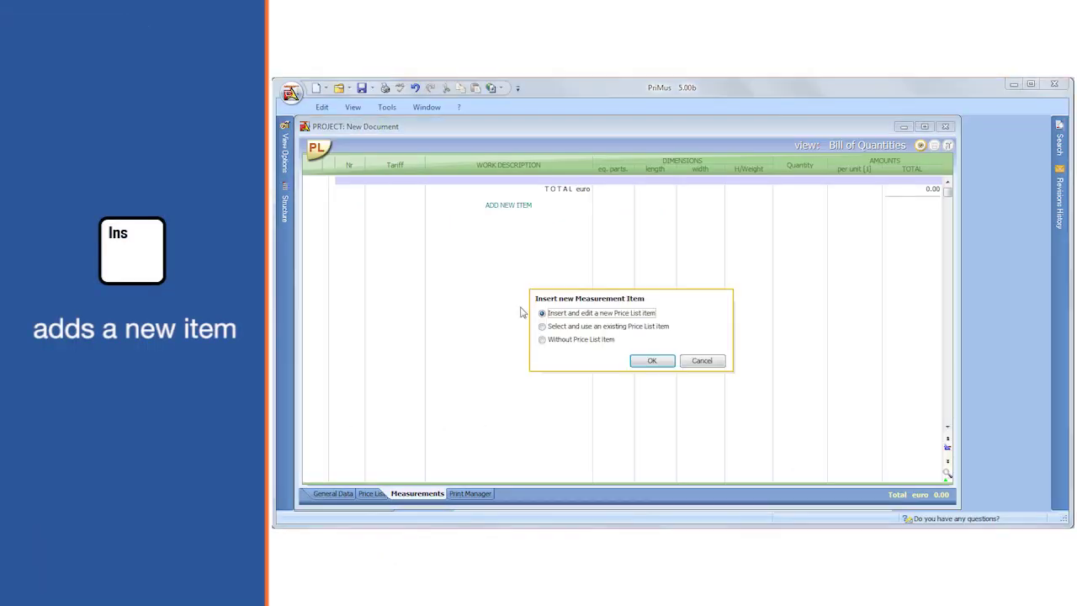
pyautogui.click(651, 360)
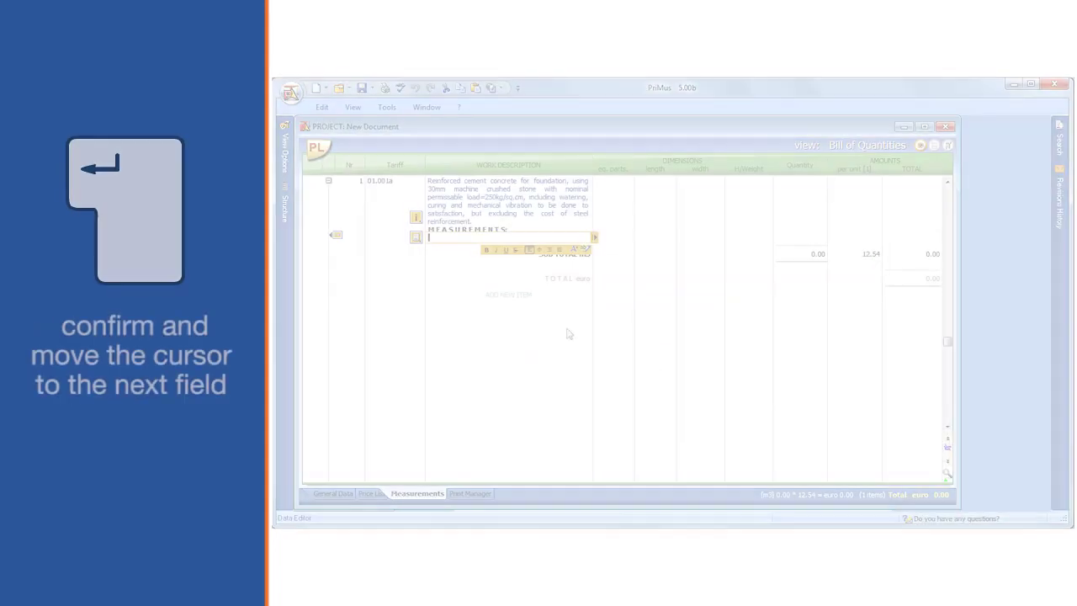
pyautogui.write('NORTH sid')
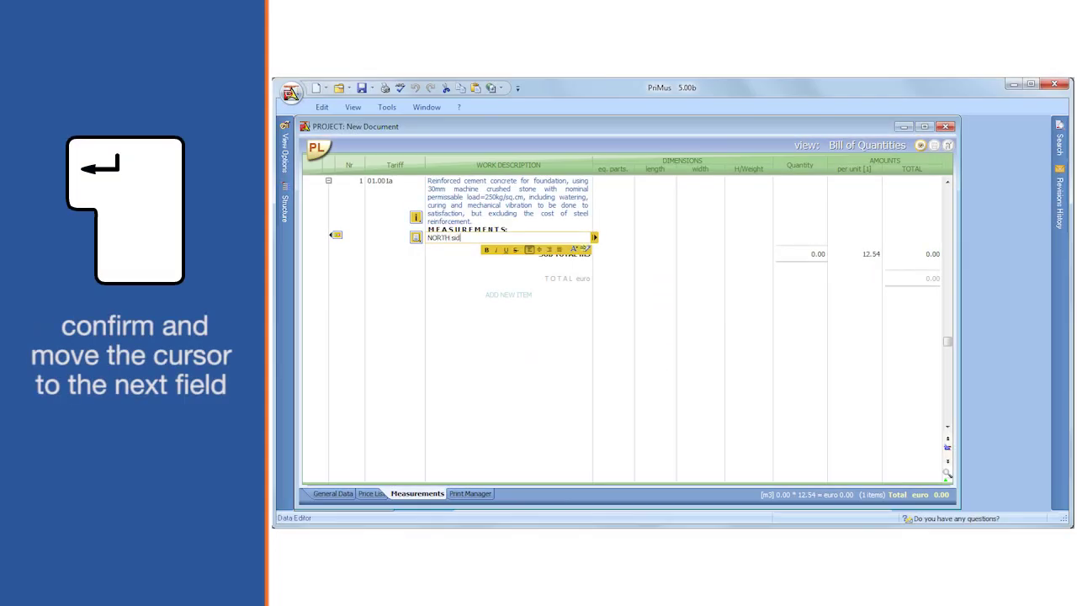
pyautogui.write('e')
pyautogui.press('Return')
pyautogui.write('3')
pyautogui.press('Return')
pyautogui.write('6')
pyautogui.press('Return')
pyautogui.write('5')
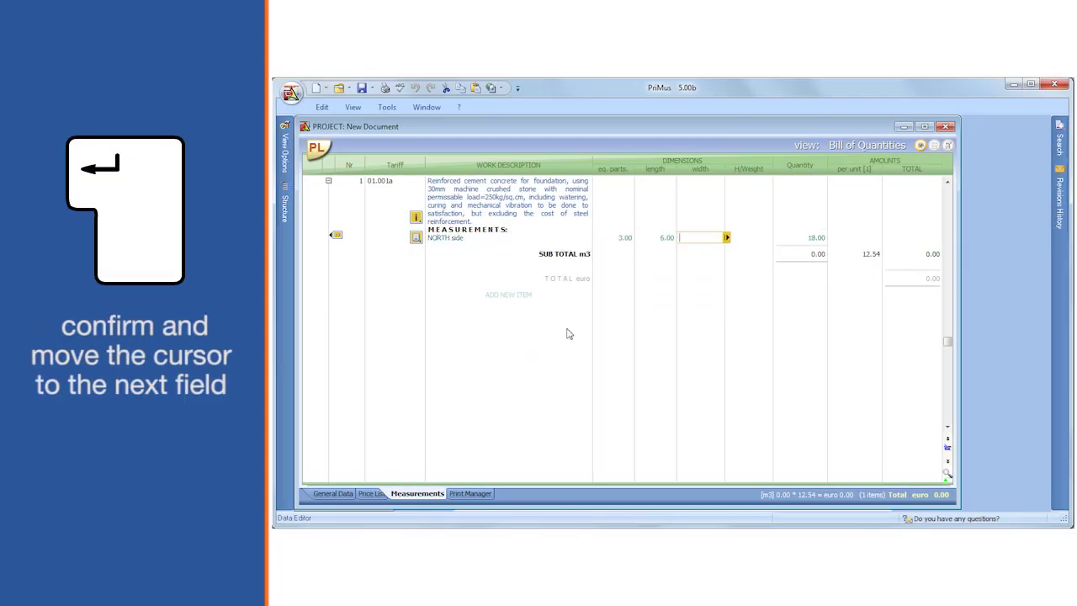
pyautogui.press('Return')
# Step: Leave equal parts blank in the first SOUTH side row and move down the length values of the rows below
pyautogui.write('3')
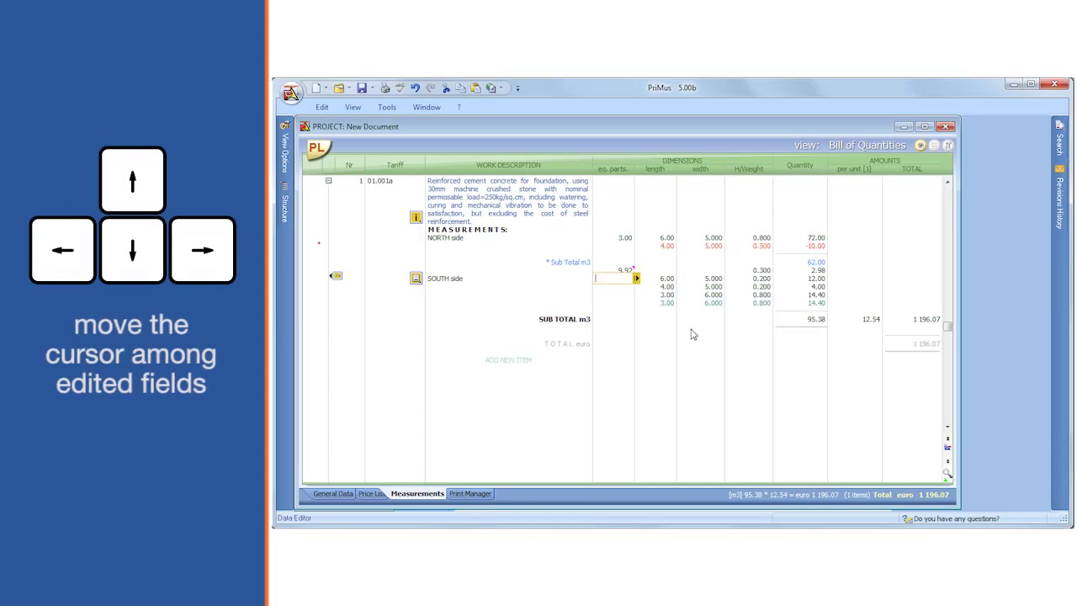
pyautogui.press('Right')
pyautogui.press('Down')
pyautogui.press('Down')
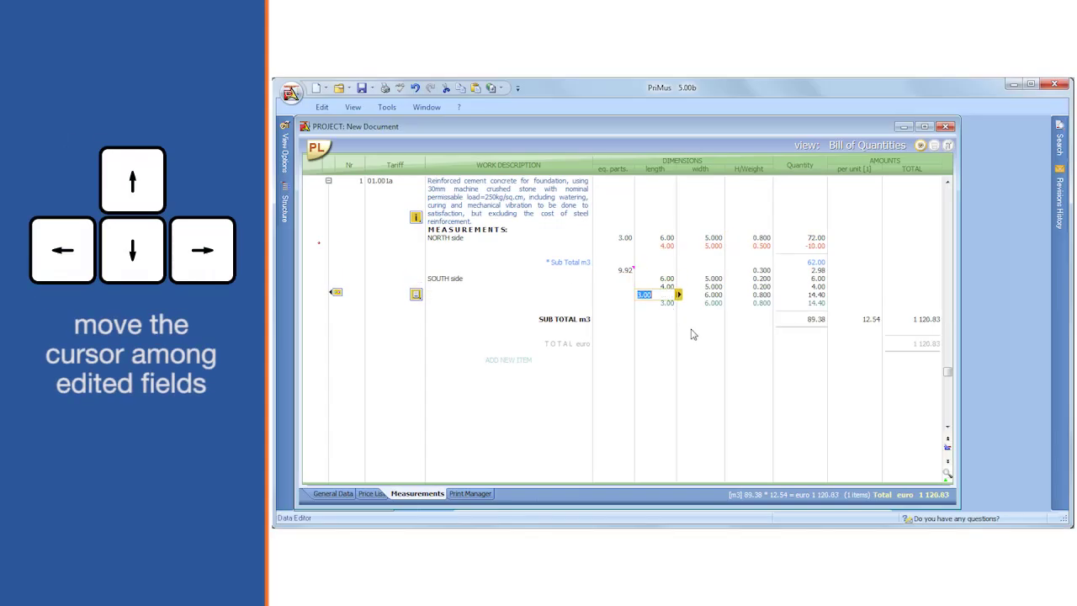
pyautogui.press('Down')
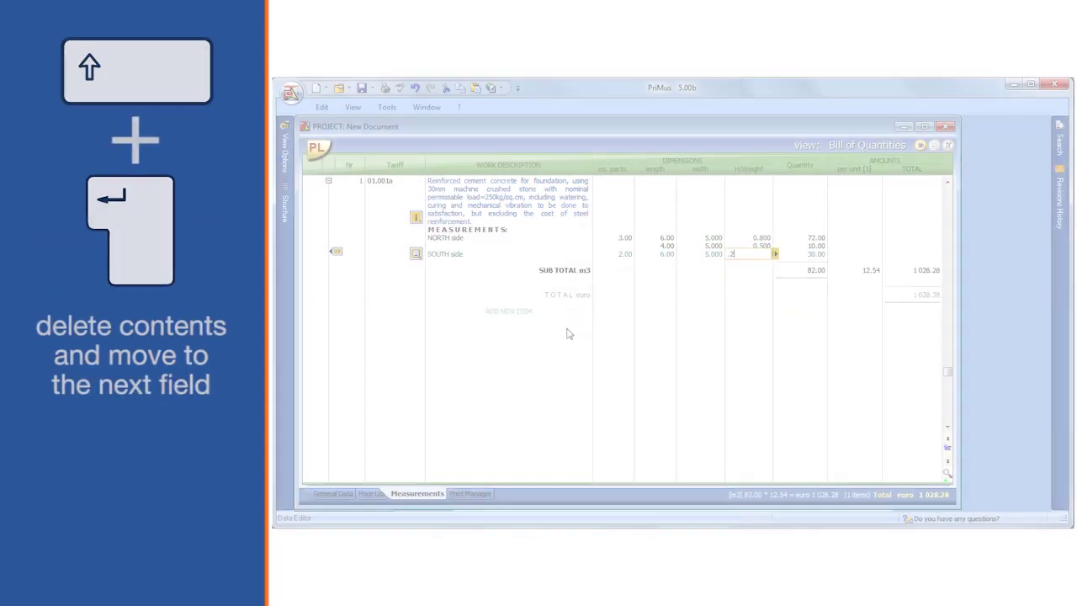
# Step: Clear the repeated SOUTH side description and its equal parts value in the second SOUTH side measurement row
pyautogui.hotkey('shift', 'Return')
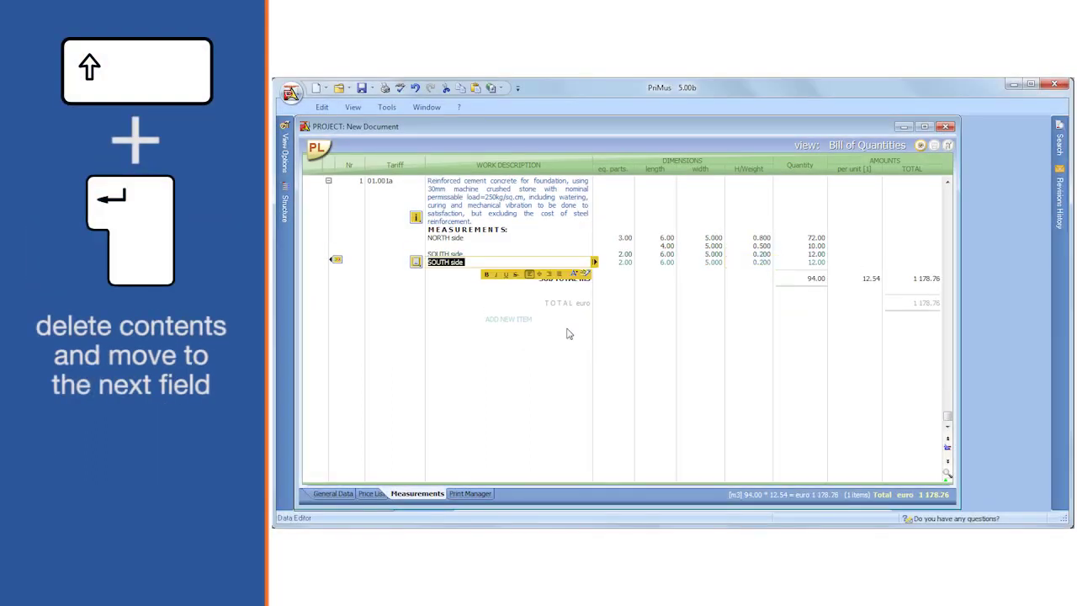
pyautogui.hotkey('shift', 'Return')
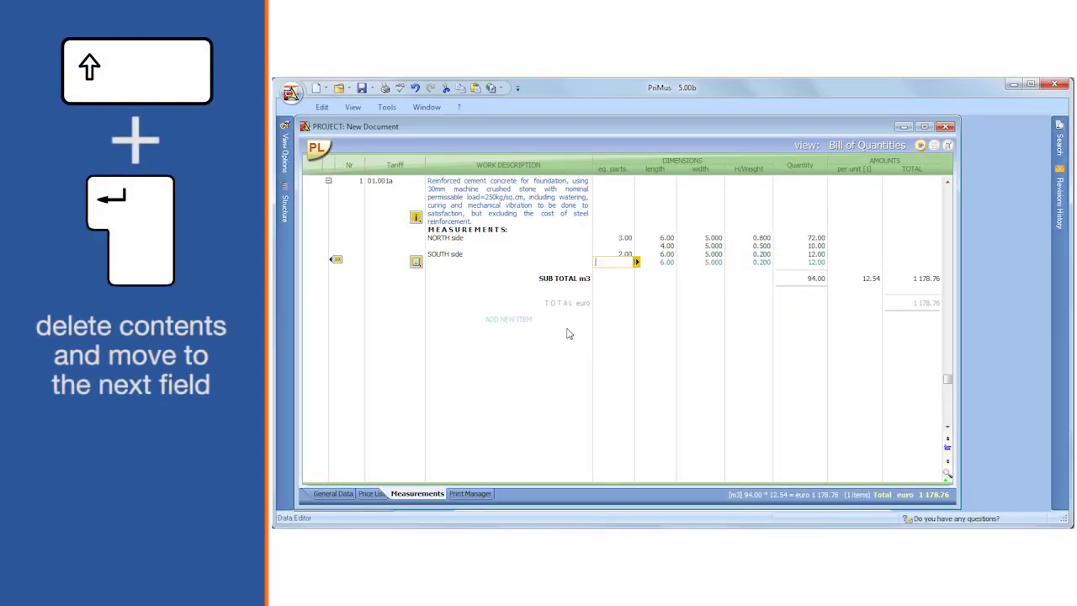
pyautogui.hotkey('shift', 'Return')
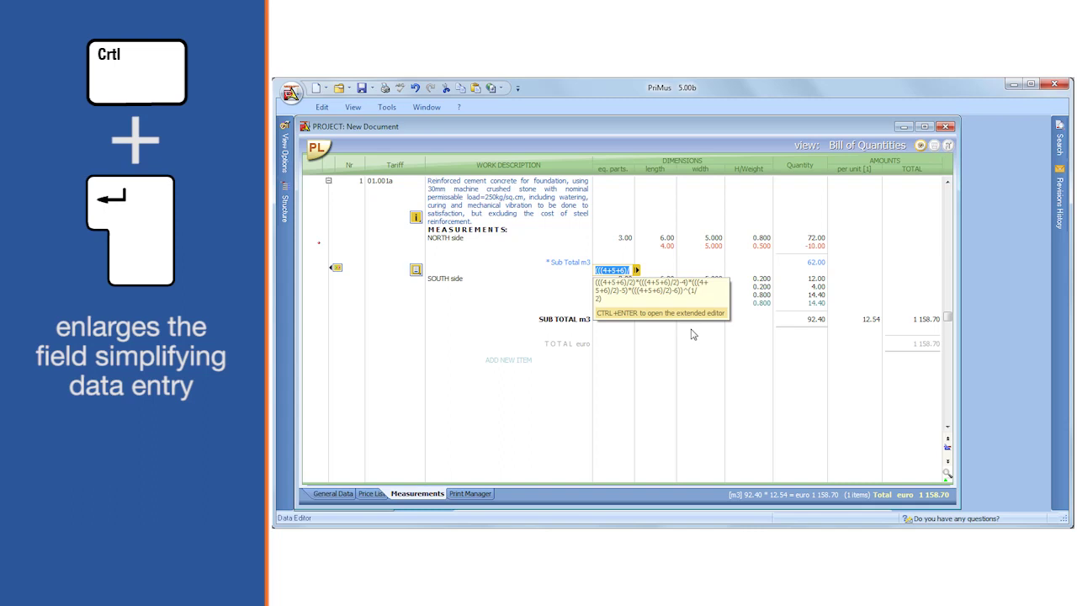
# Step: Open the equal parts formula below the subtotal in the extended editor, and insert an empty row above the first SOUTH side row
pyautogui.hotkey('ctrl', 'Return')
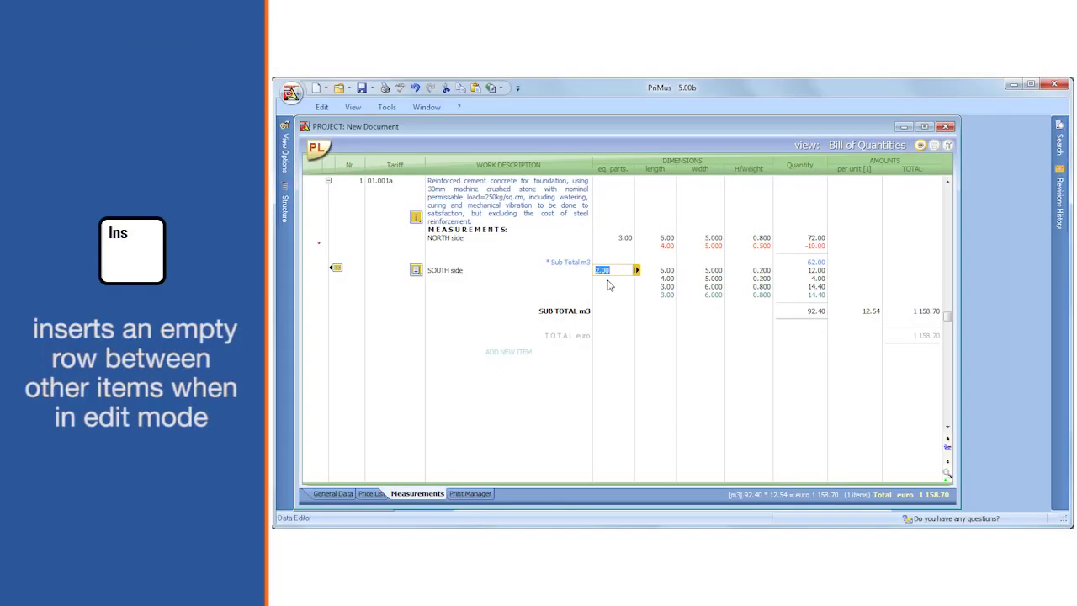
pyautogui.press('Insert')
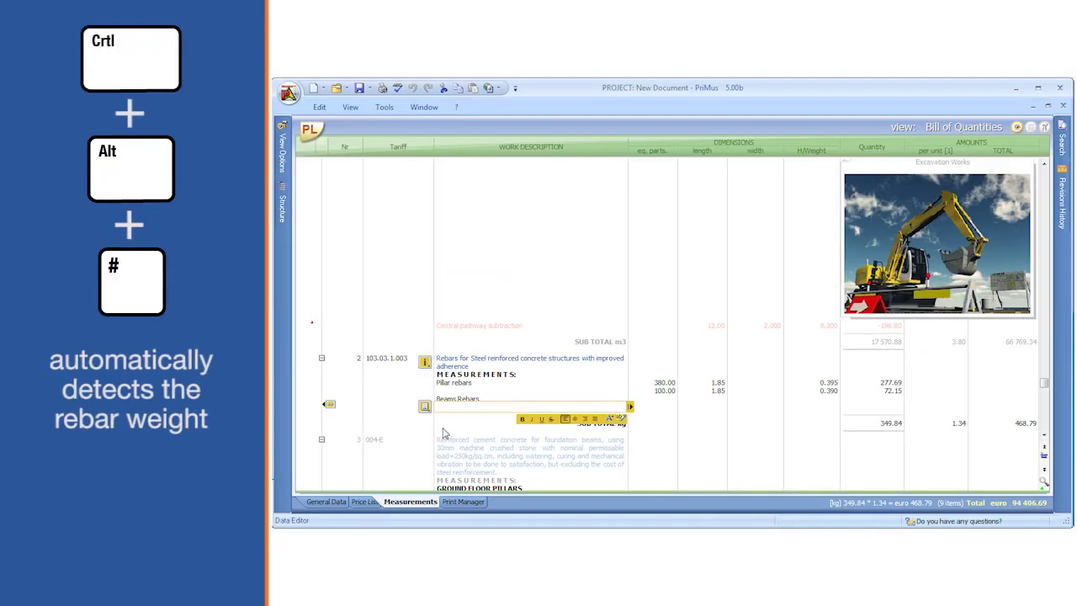
# Step: Add a Ø 12 rebar row under Beams Rebars with 12 equal parts and length 3.8, accepting the automatic weight
pyautogui.write('12')
pyautogui.press('Return')
pyautogui.write('12')
pyautogui.press('Return')
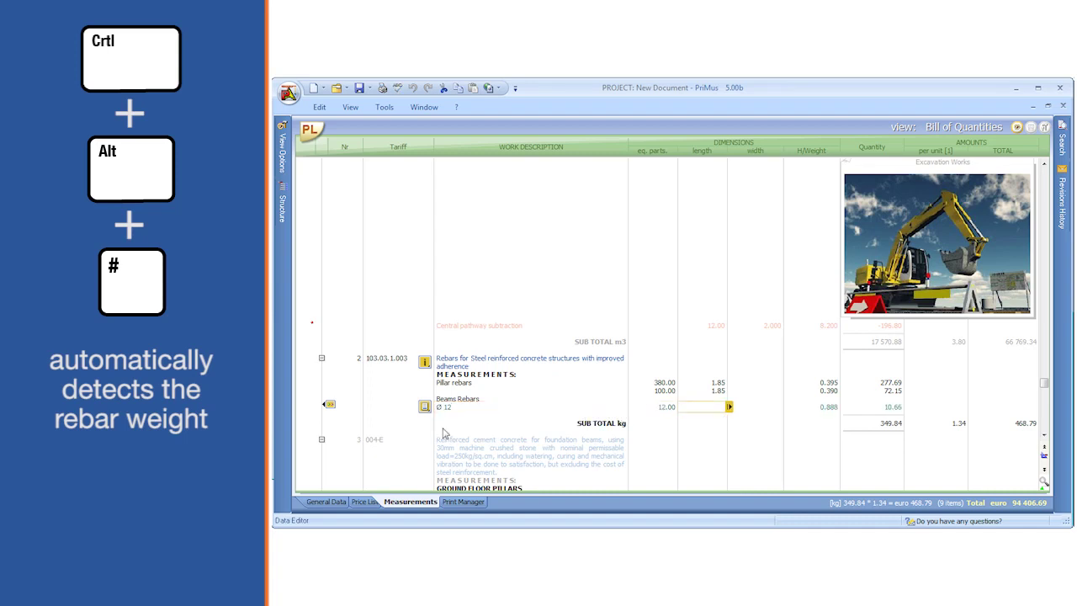
pyautogui.write('3.')
pyautogui.press('Return')
pyautogui.press('Return')
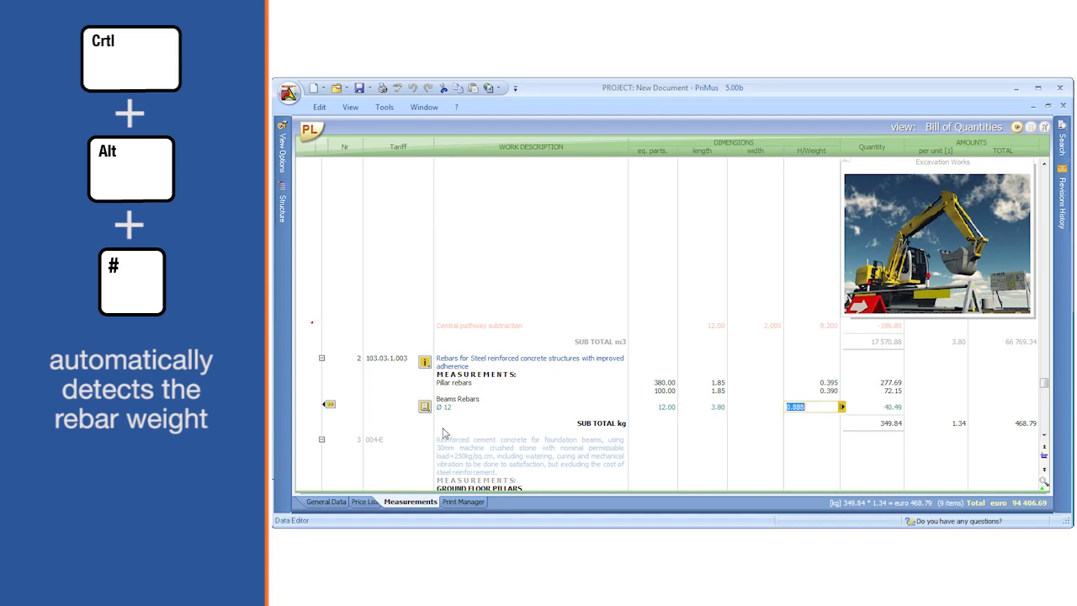
pyautogui.press('Return')
pyautogui.press('Escape')
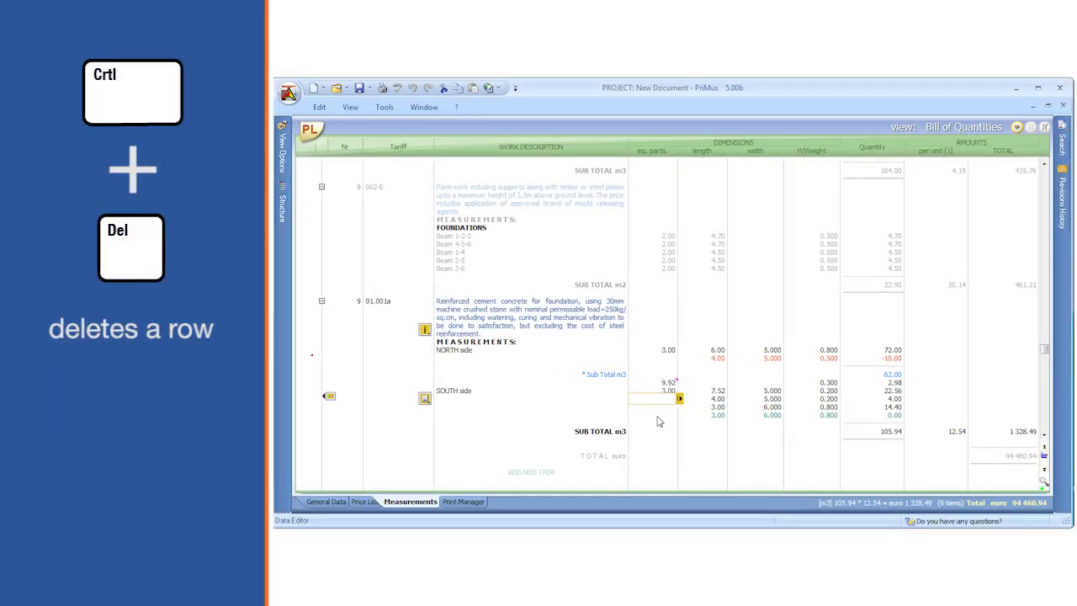
# Step: Delete the measurement row with length 4 directly below the first SOUTH side row in item 9
pyautogui.hotkey('ctrl', 'Delete')
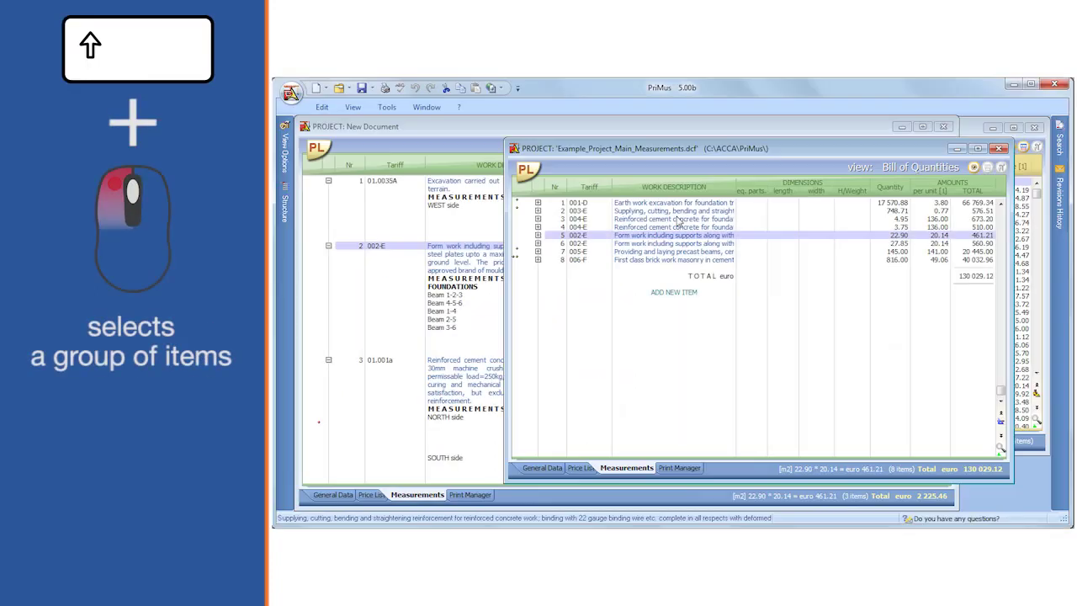
# Step: Select items 1, 3, 6 and 7 together in the Example_Project_Main_Measurements.dcf bill of quantities
pyautogui.click(697, 203)
pyautogui.keyDown('shift'); pyautogui.click(695, 220); pyautogui.keyUp('shift')
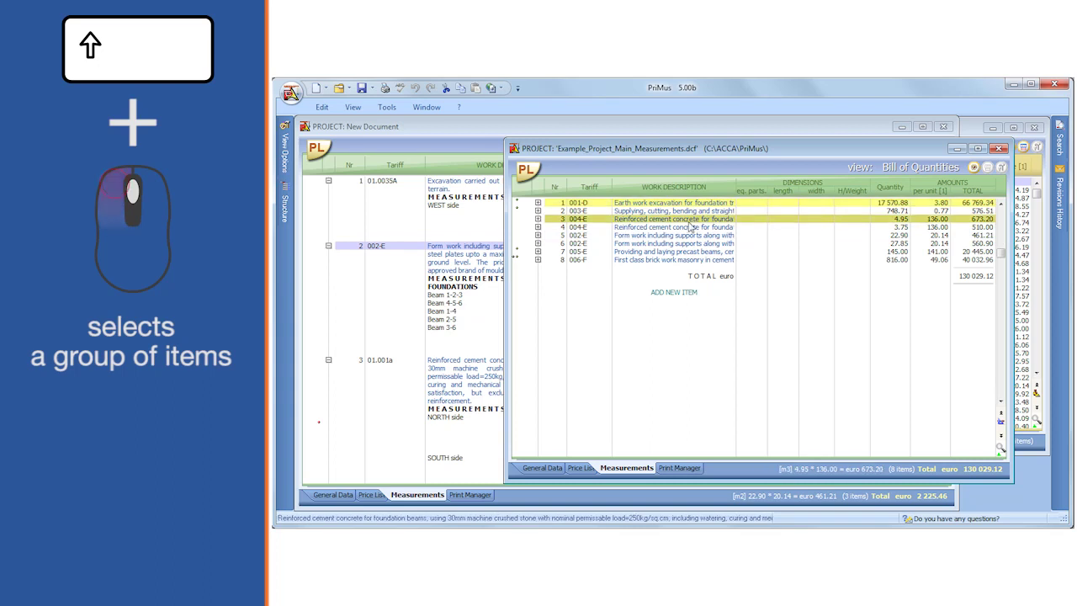
pyautogui.keyDown('shift'); pyautogui.click(674, 244); pyautogui.keyUp('shift')
pyautogui.keyDown('shift'); pyautogui.click(674, 253); pyautogui.keyUp('shift')
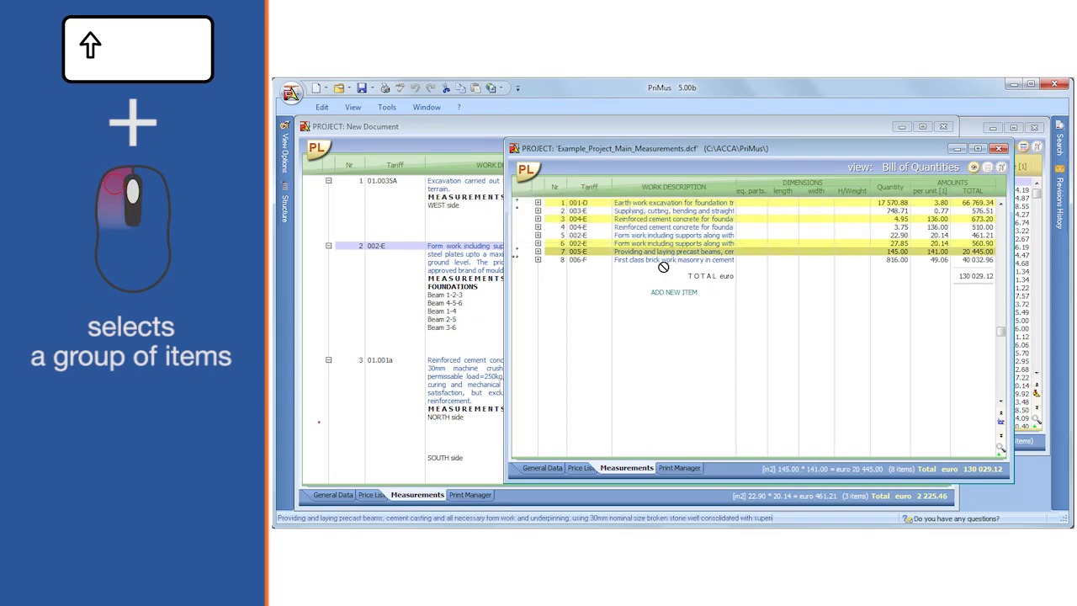